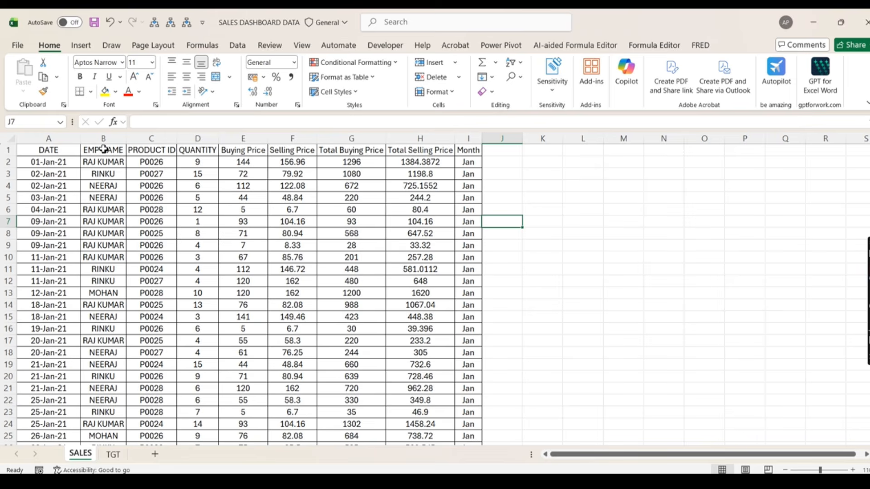
# Step: Examine the employee name, quantity, price and total price columns of the SALES sheet, marking how they relate
pyautogui.moveTo(121, 154); pyautogui.dragTo(106, 176)
pyautogui.press('Escape')
pyautogui.hotkey('ctrl', '2')
pyautogui.moveTo(239, 162)
pyautogui.mouseDown()
pyautogui.moveTo(265, 151)
pyautogui.moveTo(197, 161)
pyautogui.mouseUp()
pyautogui.moveTo(340, 166); pyautogui.dragTo(368, 143)
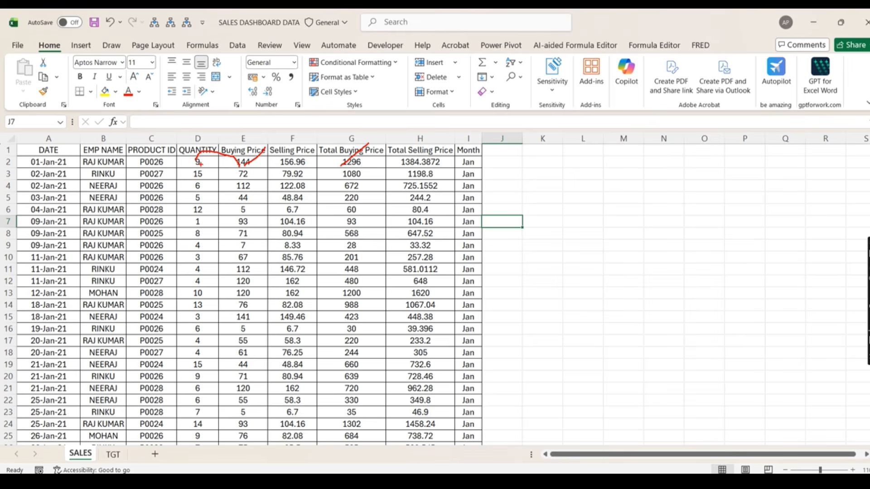
pyautogui.moveTo(200, 165)
pyautogui.mouseDown()
pyautogui.moveTo(264, 143)
pyautogui.moveTo(297, 162)
pyautogui.mouseUp()
pyautogui.press('Escape')
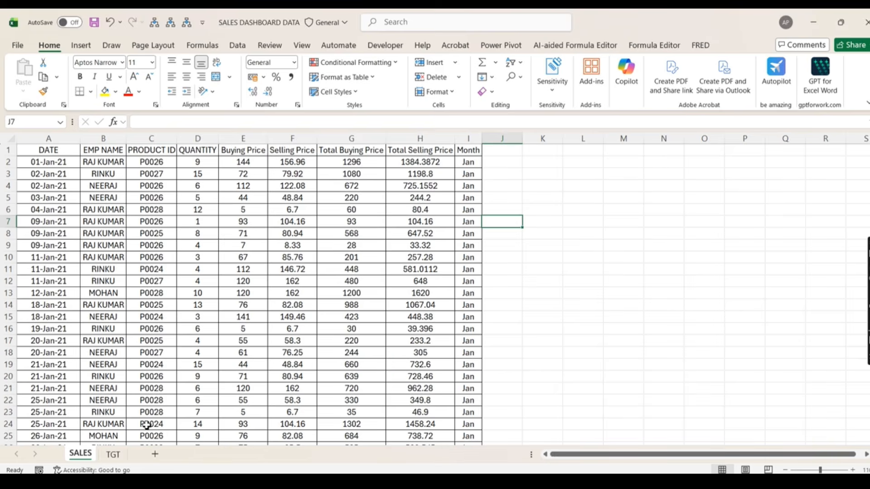
# Step: Review each employee's target value on the TGT sheet and return to the SALES sheet
pyautogui.click(117, 458)
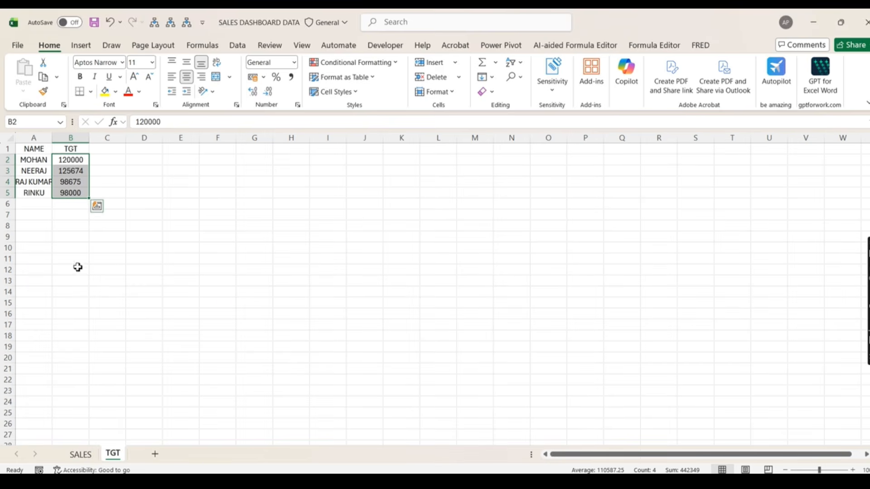
pyautogui.click(33, 160)
pyautogui.click(73, 162)
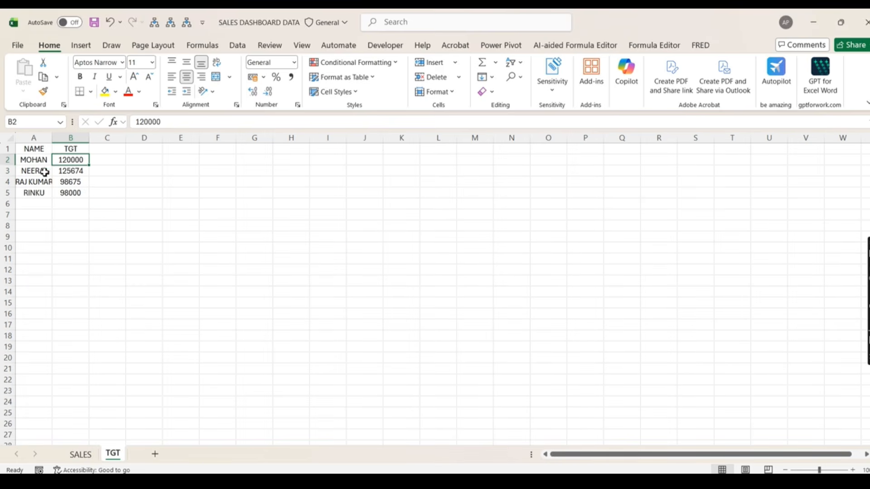
pyautogui.click(43, 172)
pyautogui.click(72, 172)
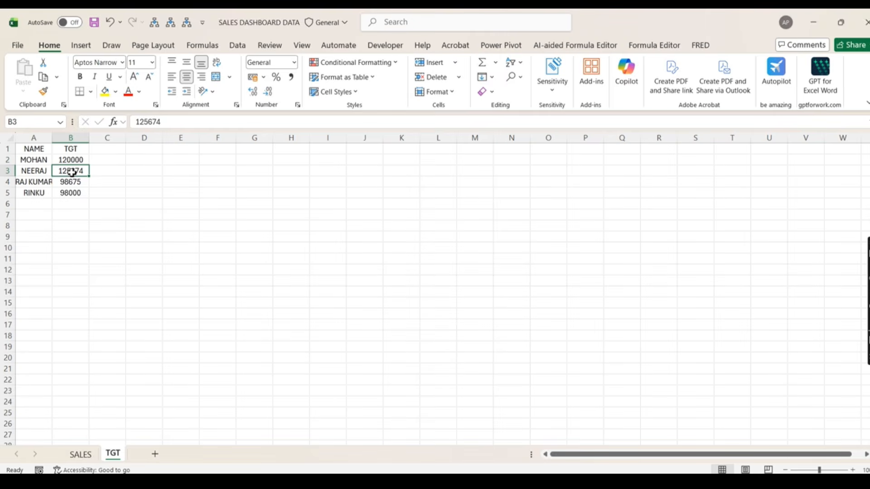
pyautogui.click(43, 180)
pyautogui.click(71, 183)
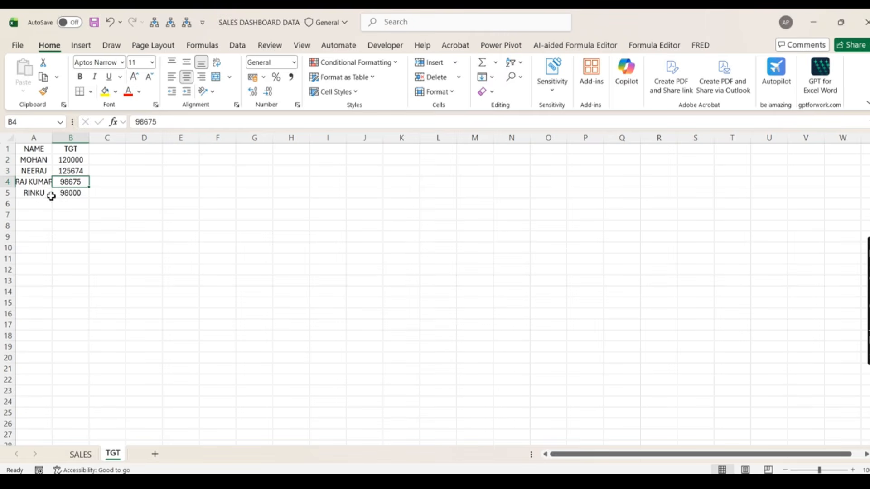
pyautogui.click(34, 194)
pyautogui.click(80, 454)
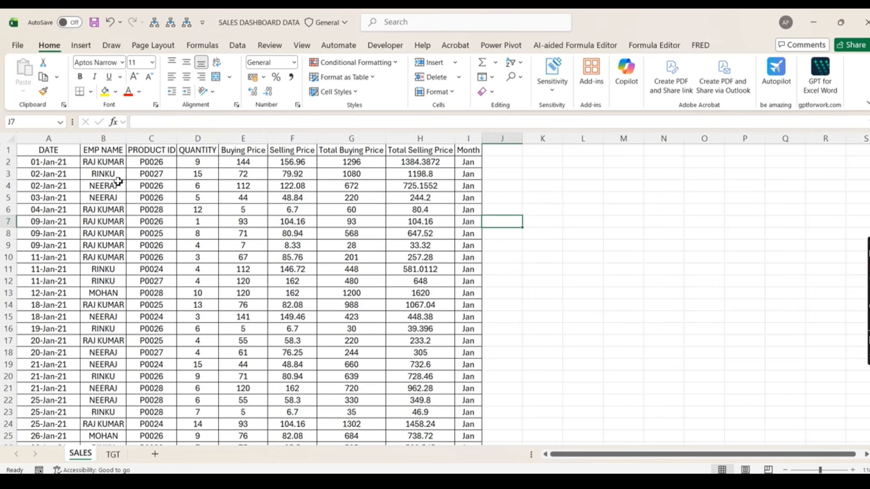
# Step: Compare the employee targets in B2:B5 of the TGT sheet with the transaction records on the SALES sheet
pyautogui.click(113, 455)
pyautogui.click(41, 160)
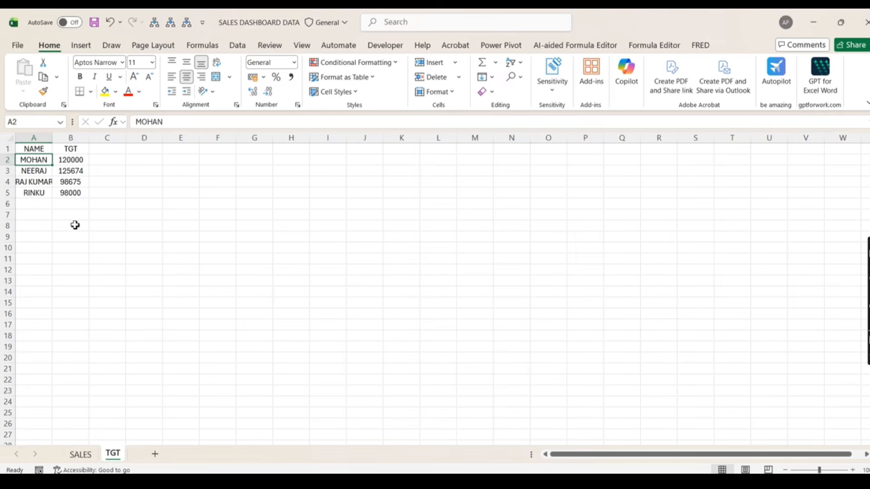
pyautogui.click(81, 454)
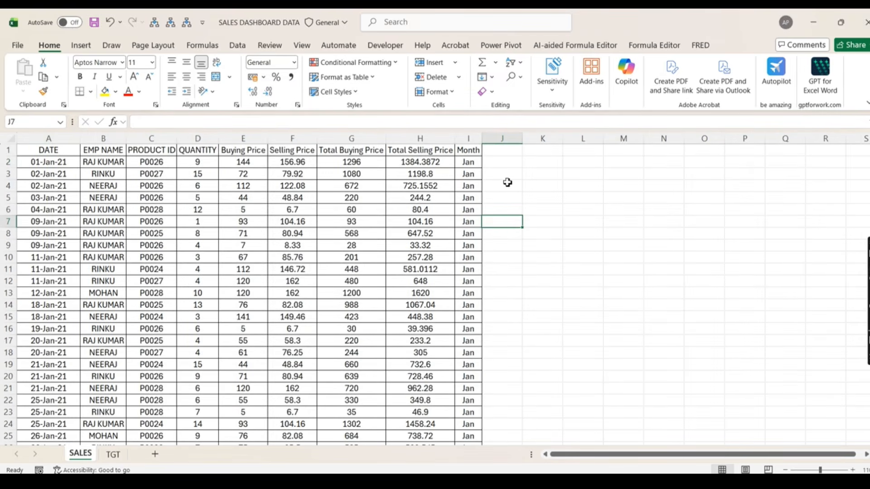
pyautogui.click(112, 455)
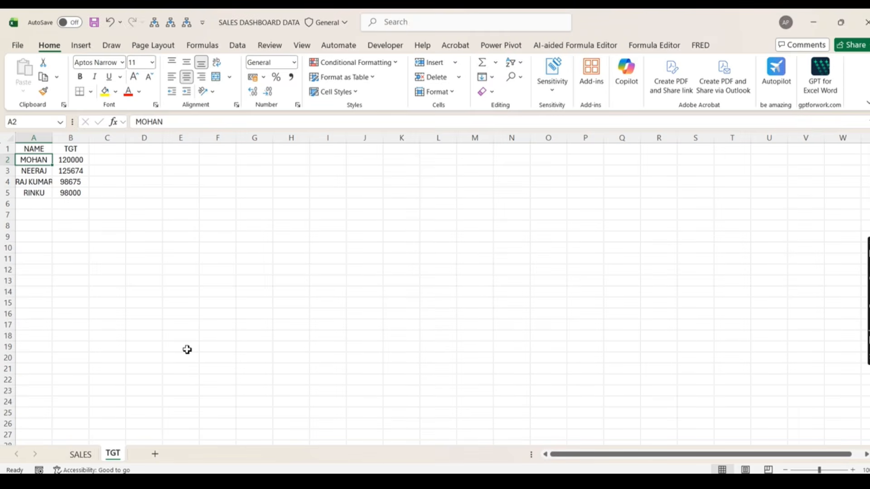
pyautogui.click(94, 457)
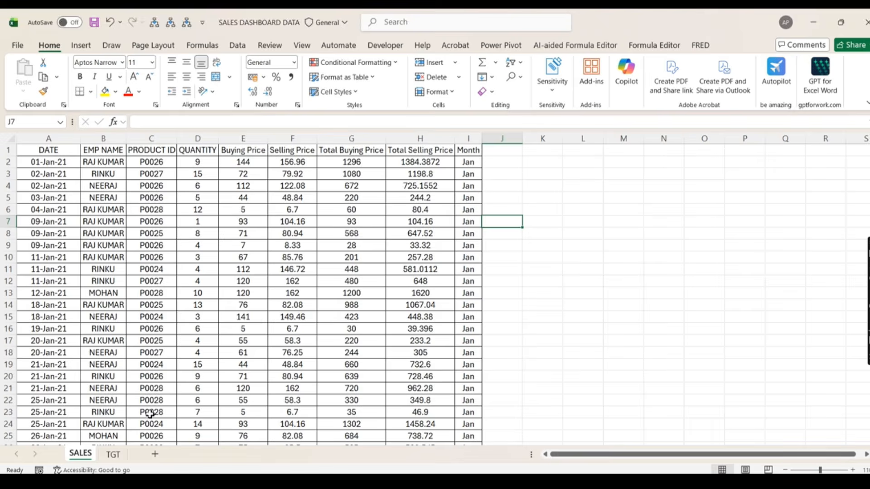
pyautogui.click(114, 455)
pyautogui.moveTo(70, 159); pyautogui.dragTo(70, 193)
pyautogui.click(81, 455)
pyautogui.click(297, 163)
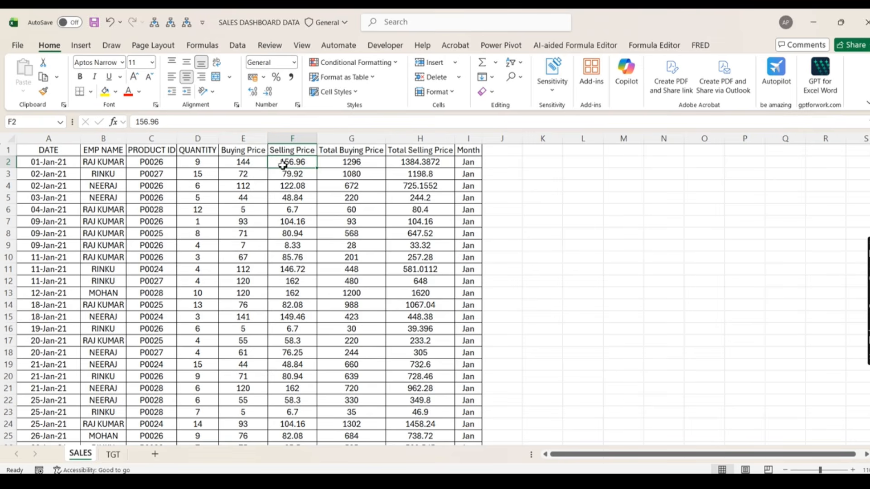
# Step: Add a TGT column header in cell J1 of the SALES sheet
pyautogui.click(502, 154)
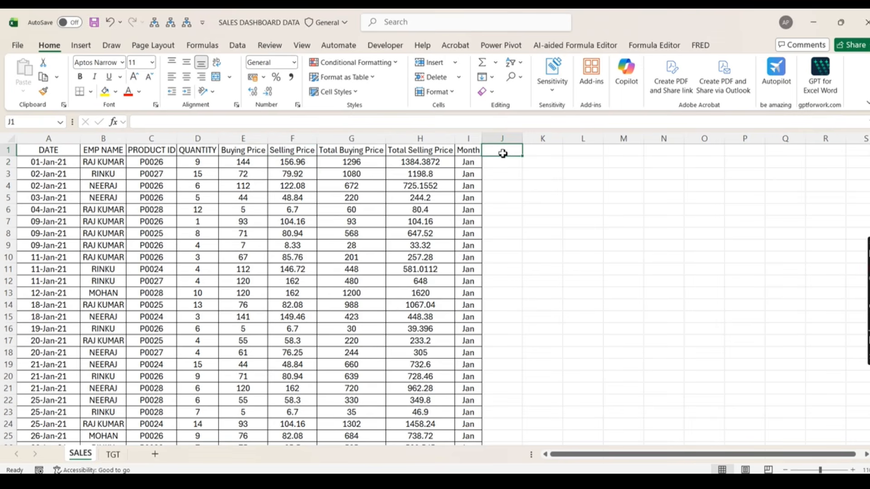
pyautogui.write('tGT')
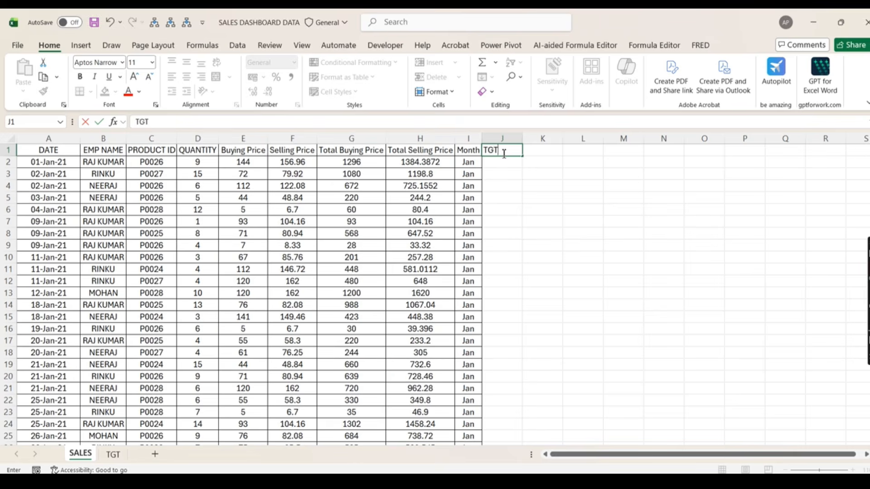
pyautogui.press('Return')
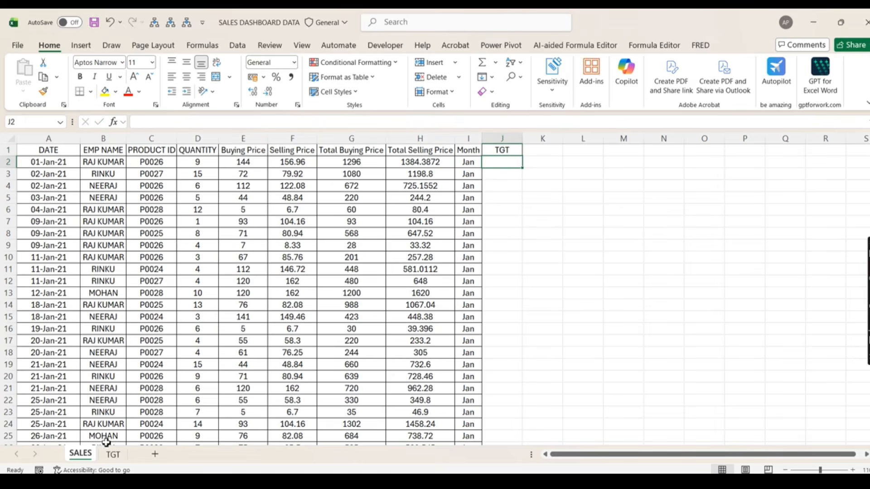
# Step: Check the target list on the TGT sheet against the employee name in cell B13 of the SALES sheet
pyautogui.click(113, 455)
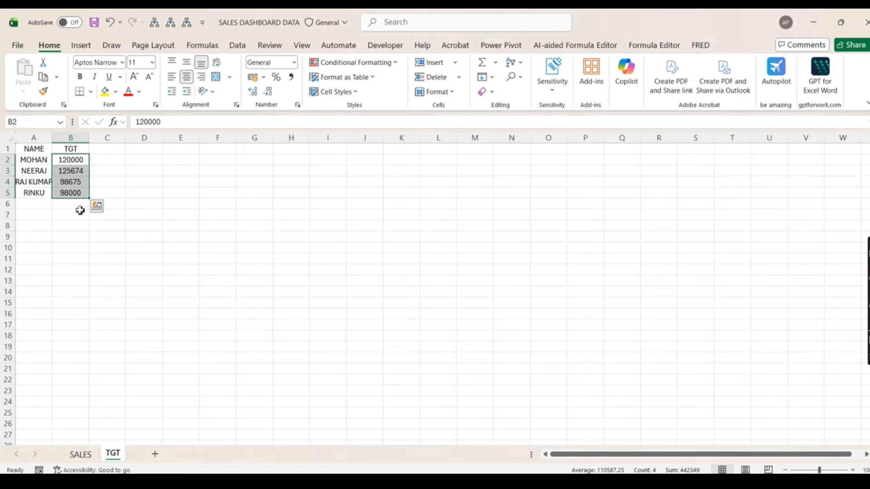
pyautogui.click(79, 454)
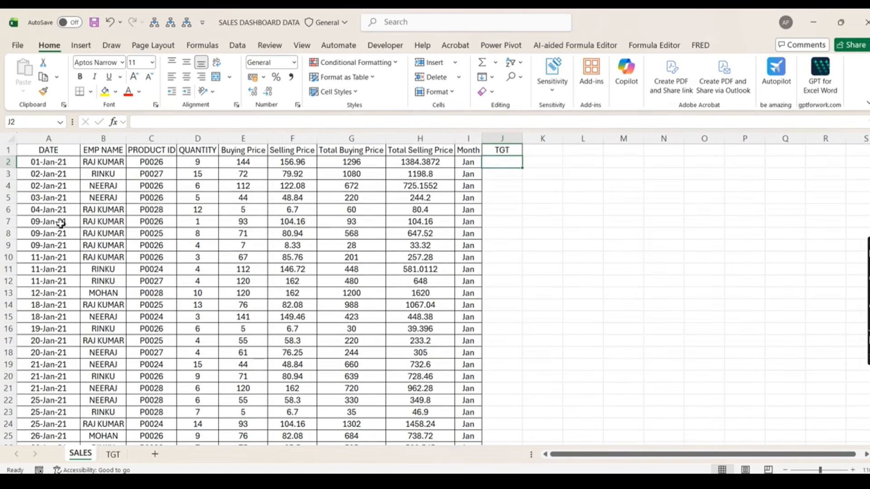
pyautogui.click(117, 296)
pyautogui.moveTo(115, 299); pyautogui.dragTo(137, 275)
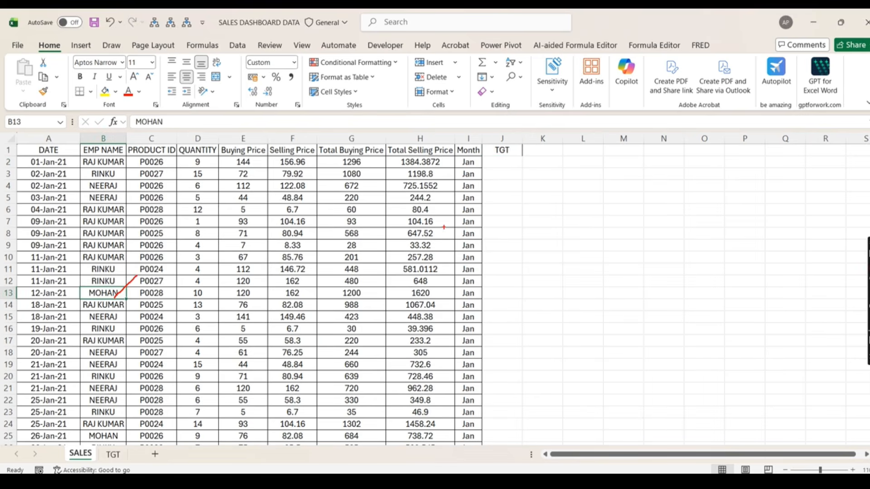
pyautogui.click(508, 163)
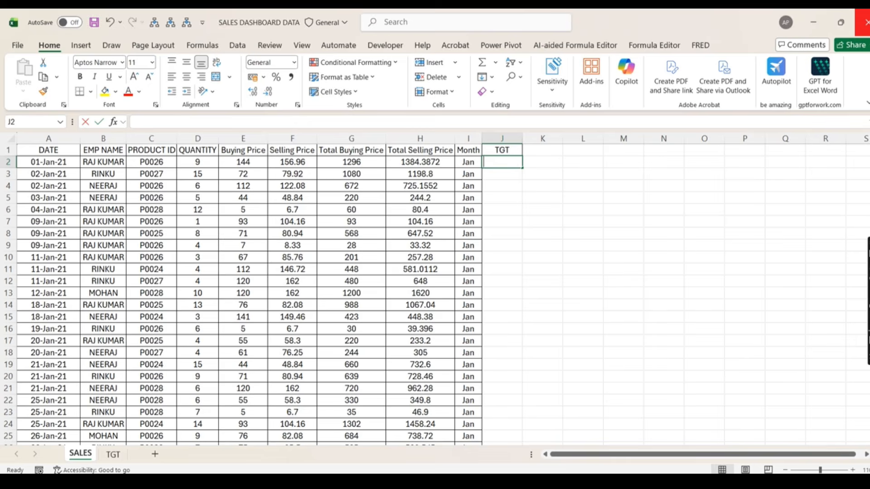
pyautogui.write('=VLO')
pyautogui.hotkey('ctrl', 'Return')
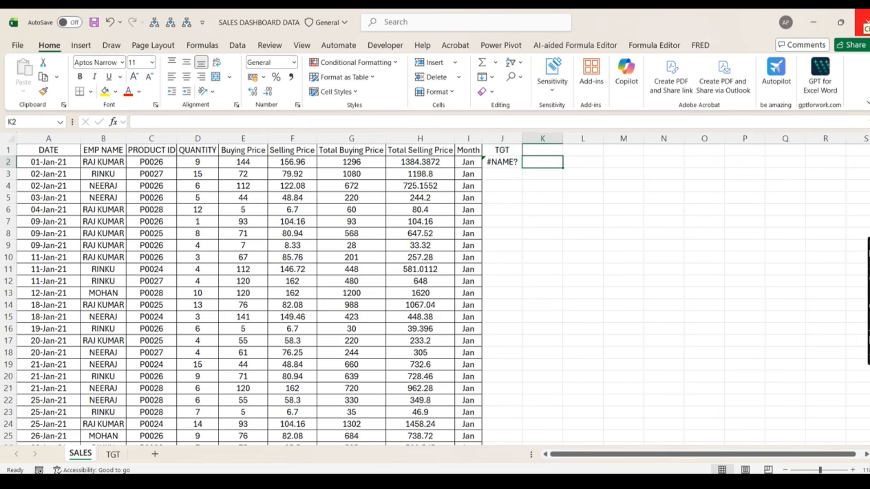
# Step: Look up the employee's target in cell J2 of the SALES sheet with =VLOOKUP(B2,TGT!$A$1:$B$5,2,0)
pyautogui.write('=VL')
pyautogui.press('Tab')
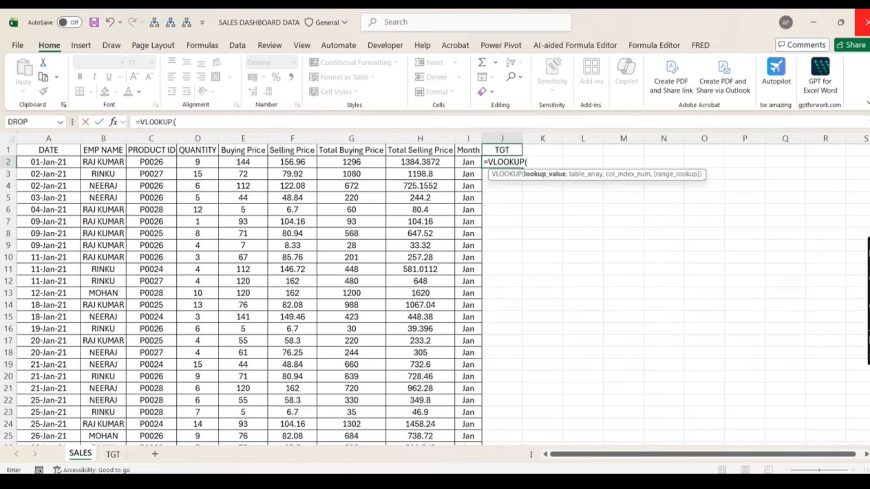
pyautogui.click(103, 166)
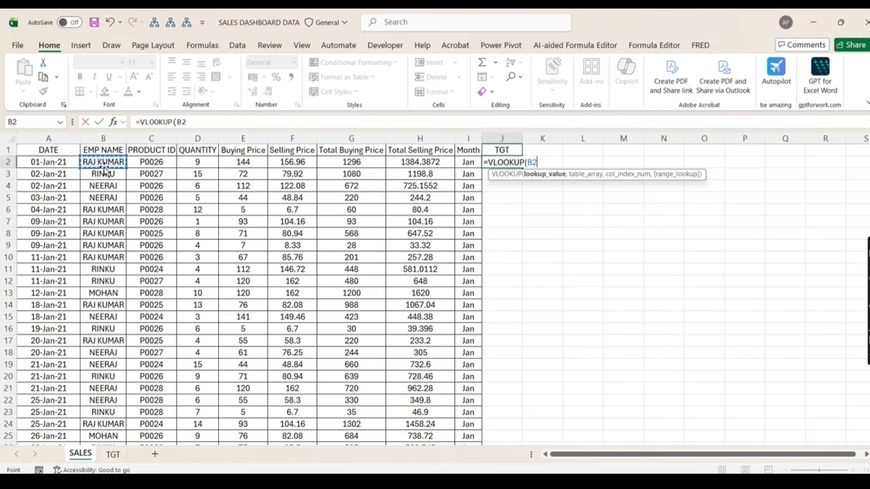
pyautogui.write(',')
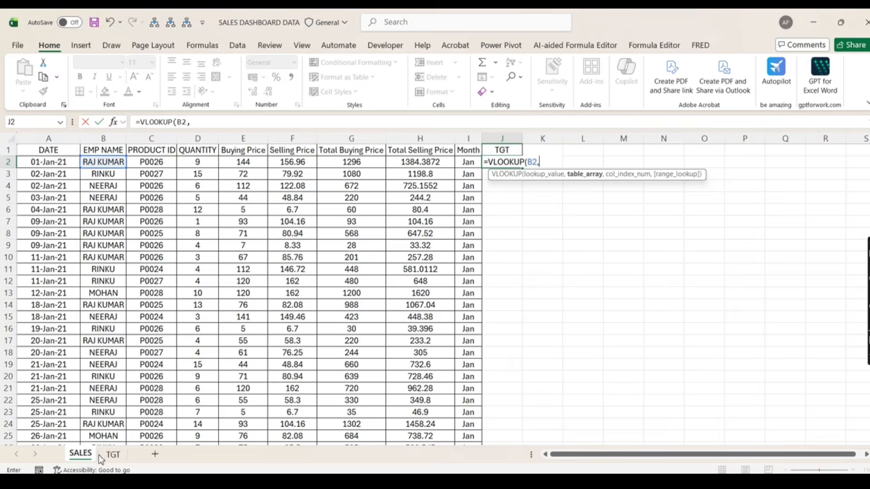
pyautogui.click(112, 455)
pyautogui.moveTo(34, 150); pyautogui.dragTo(67, 196)
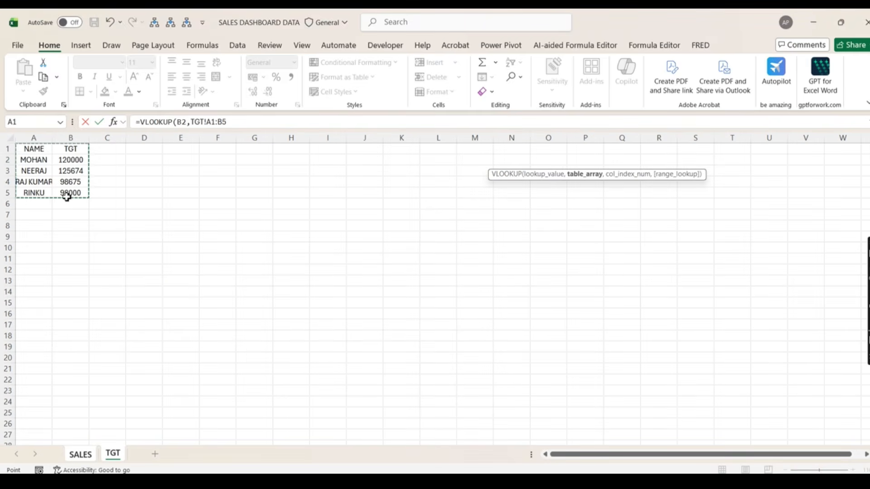
pyautogui.press('F4')
pyautogui.write(',')
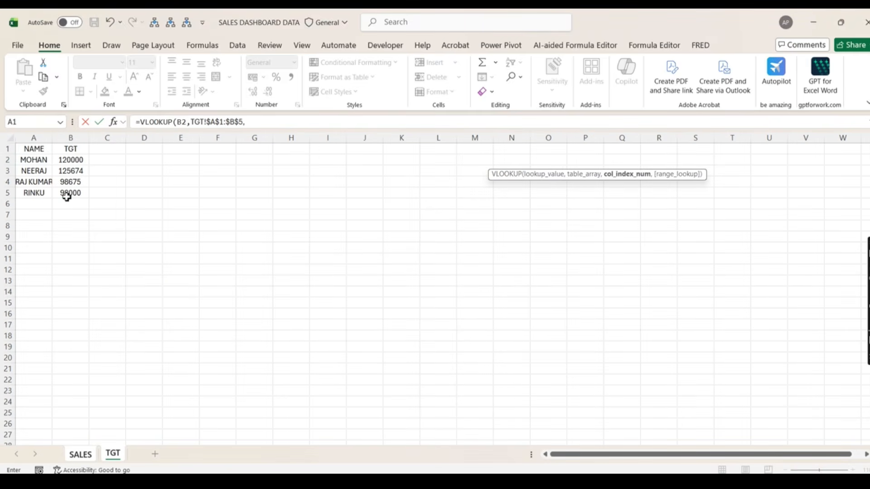
pyautogui.write('2,0')
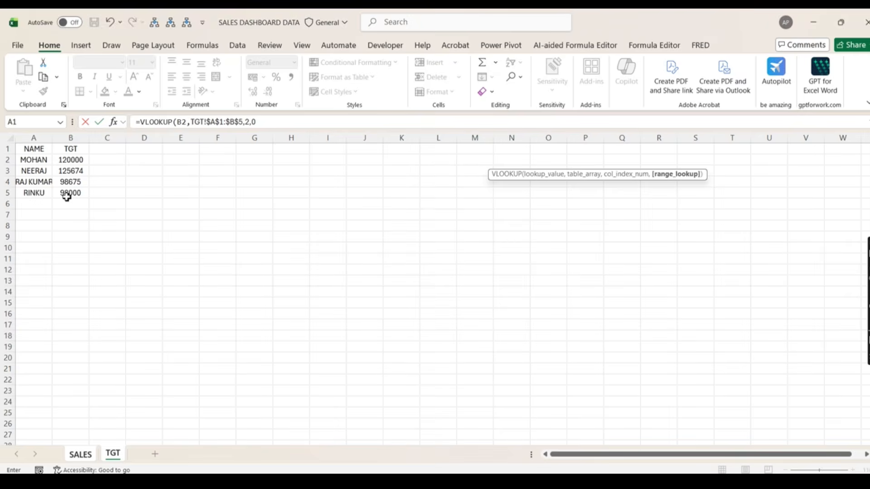
pyautogui.press('Return')
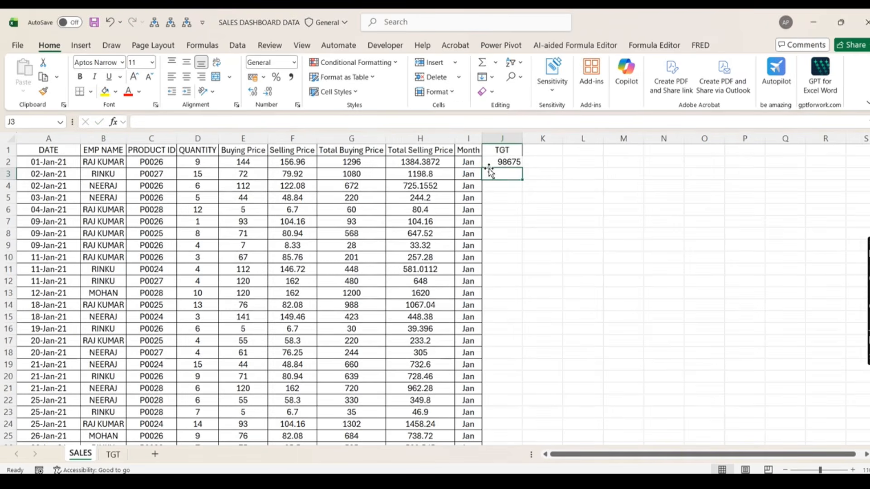
# Step: Extend the J2 formula to divide the looked-up target by COUNTIF($B$2:$B$528,B2)
pyautogui.click(502, 162)
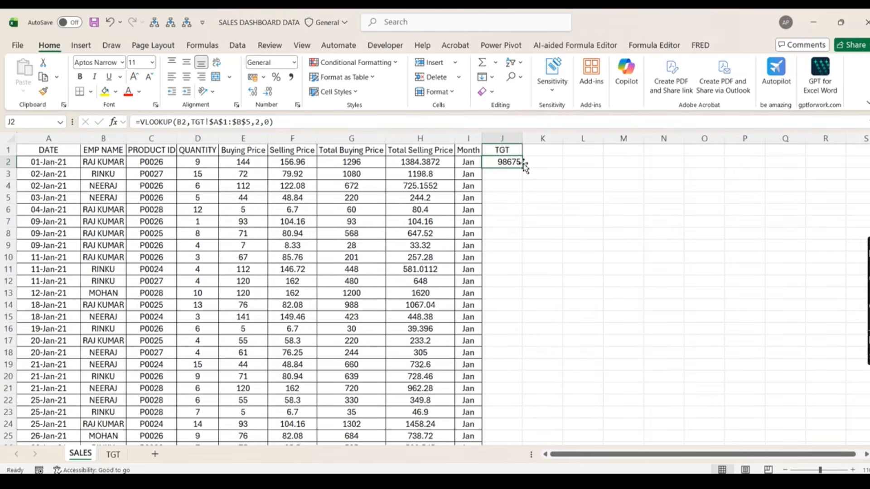
pyautogui.click(317, 121)
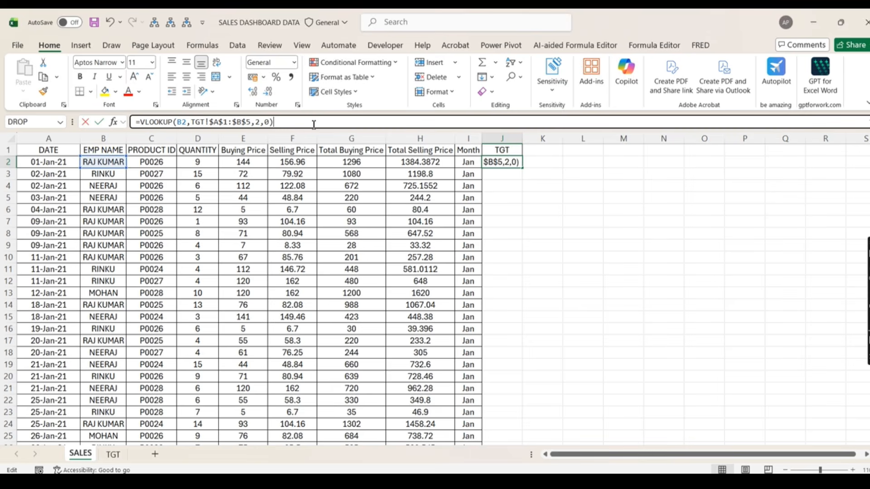
pyautogui.write('/COUNTIF(')
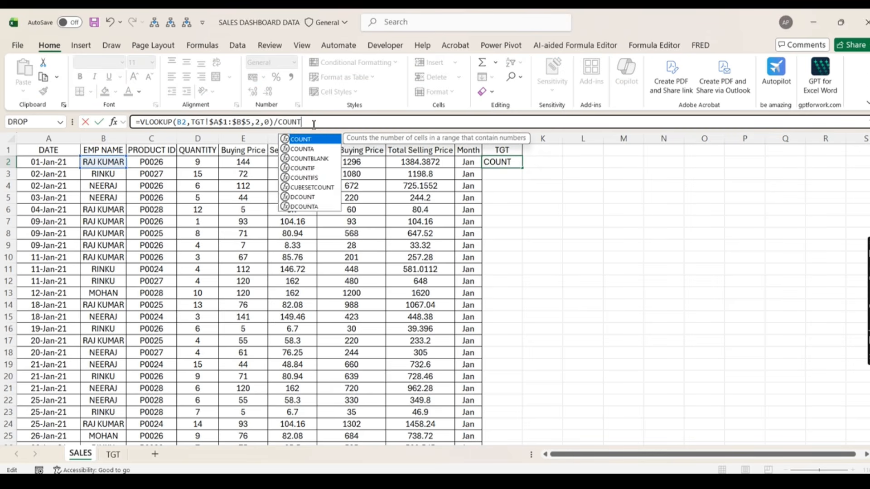
pyautogui.click(116, 165)
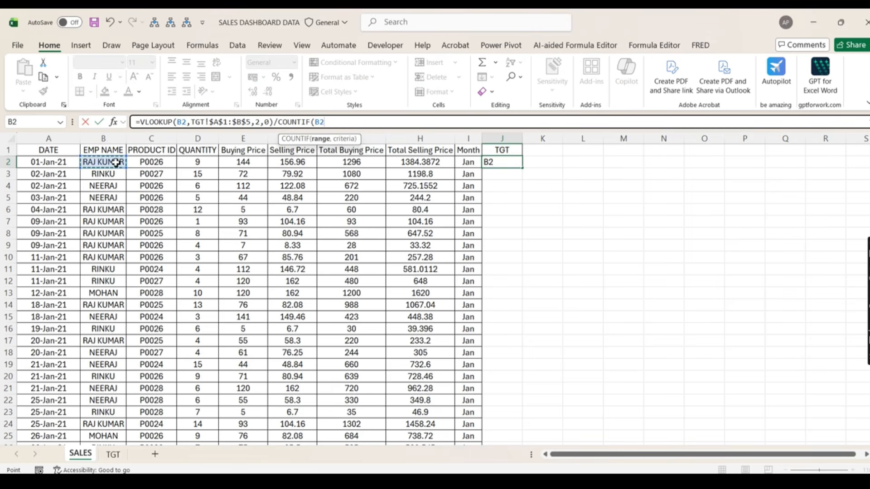
pyautogui.hotkey('ctrl', 'shift', 'Down')
pyautogui.press('F4')
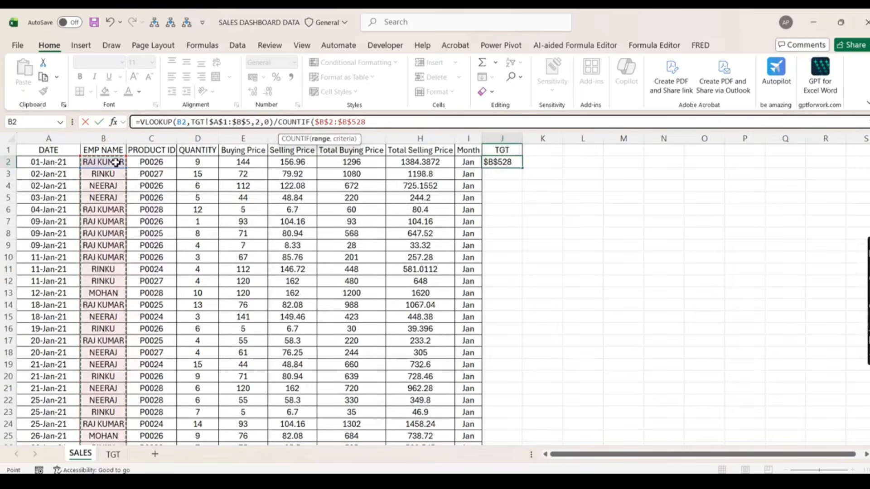
pyautogui.write(',')
pyautogui.press('Left')
pyautogui.press('Left')
pyautogui.press('Left')
pyautogui.press('Left')
pyautogui.press('Left')
pyautogui.press('Left')
pyautogui.press('Left')
pyautogui.press('Left')
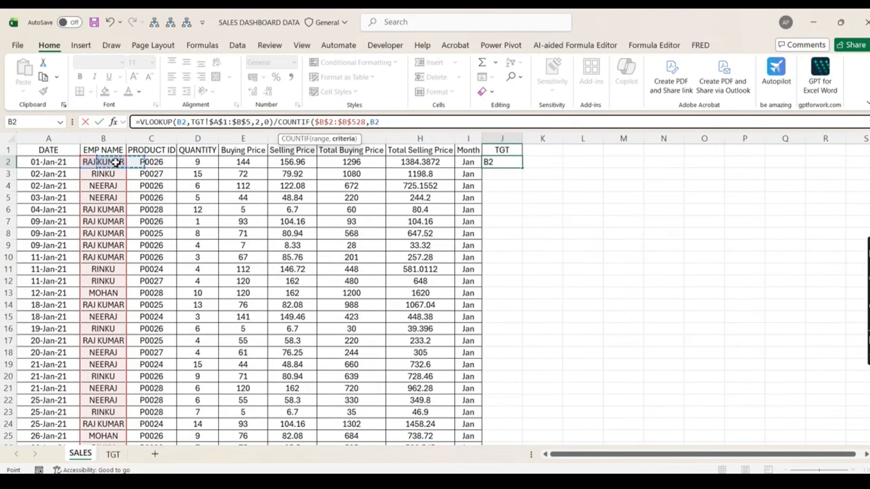
pyautogui.write(')')
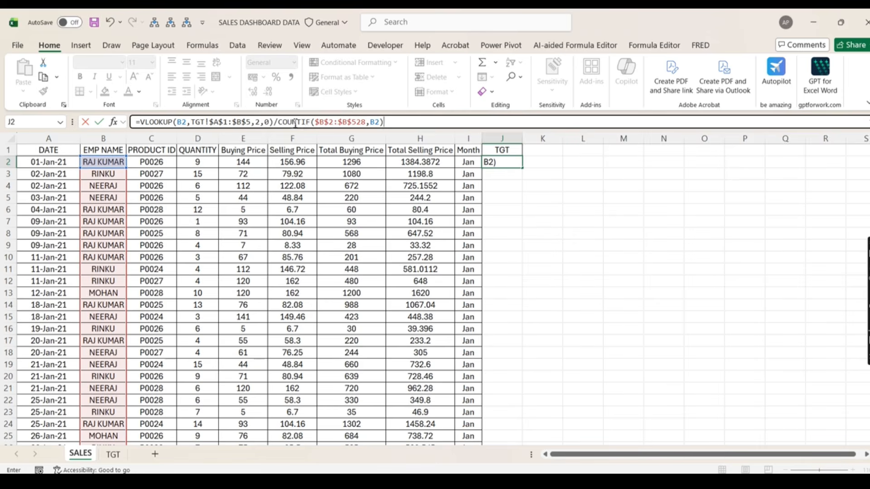
# Step: Evaluate the COUNTIF part of the J2 formula in place, and remove the division from the formula
pyautogui.moveTo(278, 121); pyautogui.dragTo(421, 129)
pyautogui.press('F9')
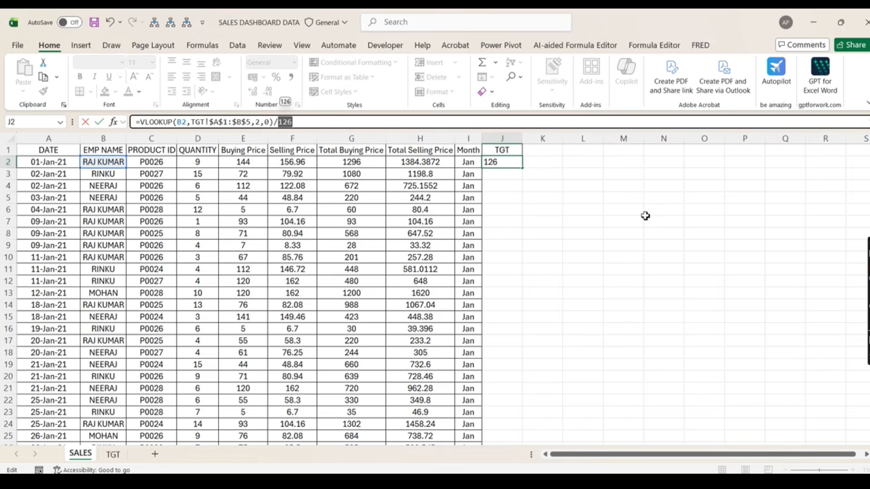
pyautogui.press('BackSpace')
pyautogui.press('BackSpace')
pyautogui.press('Return')
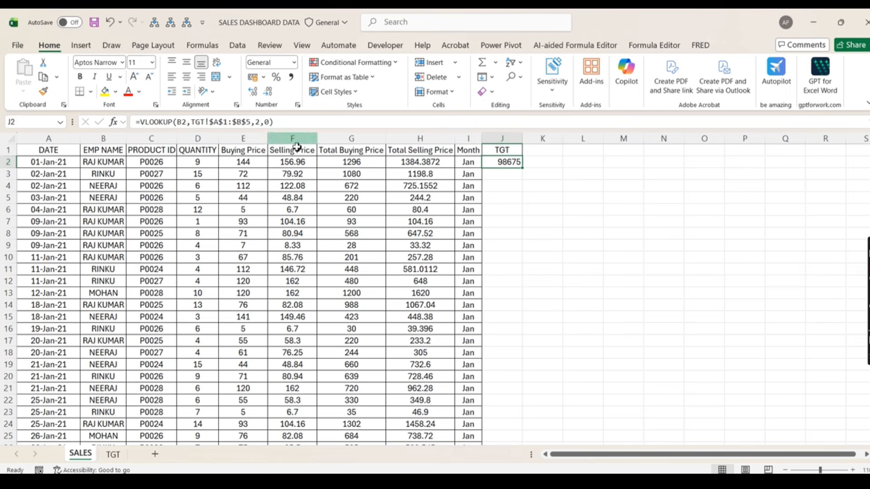
# Step: Divide the VLOOKUP result in cell J2 by COUNTIF($B$2:$B$528,B2)
pyautogui.click(304, 118)
pyautogui.write('/COUNTI')
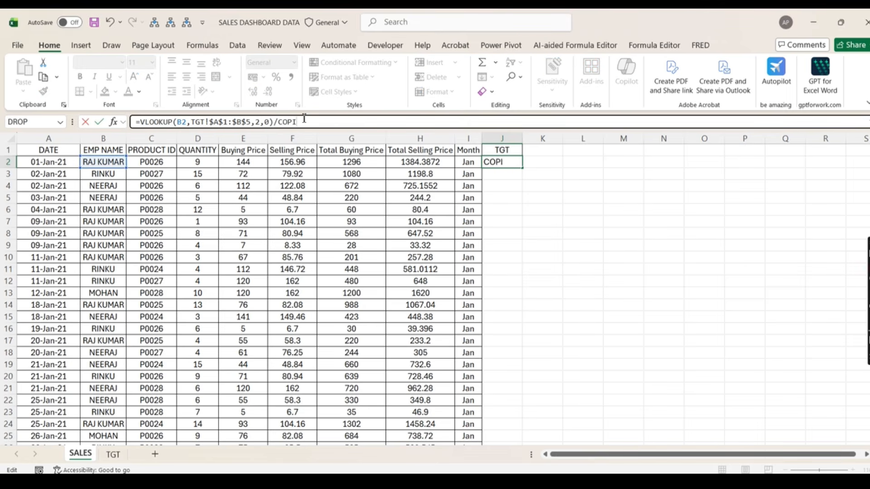
pyautogui.write('F(')
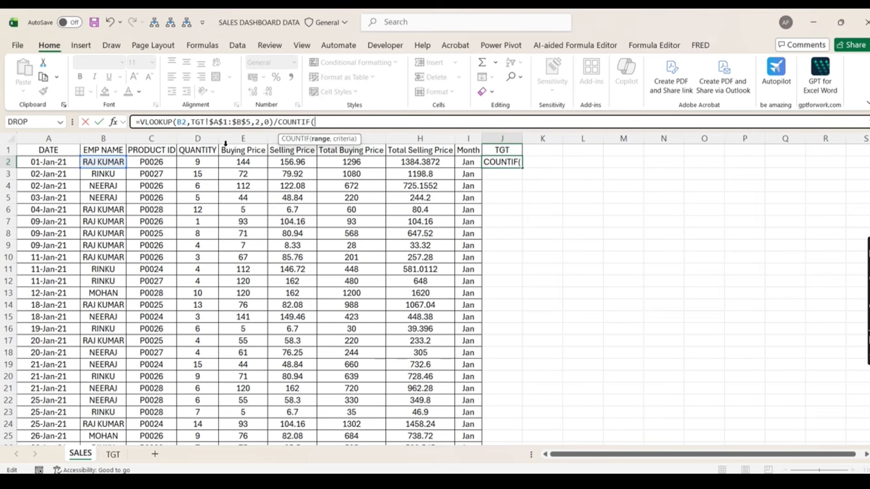
pyautogui.click(115, 163)
pyautogui.hotkey('ctrl', 'shift', 'Down')
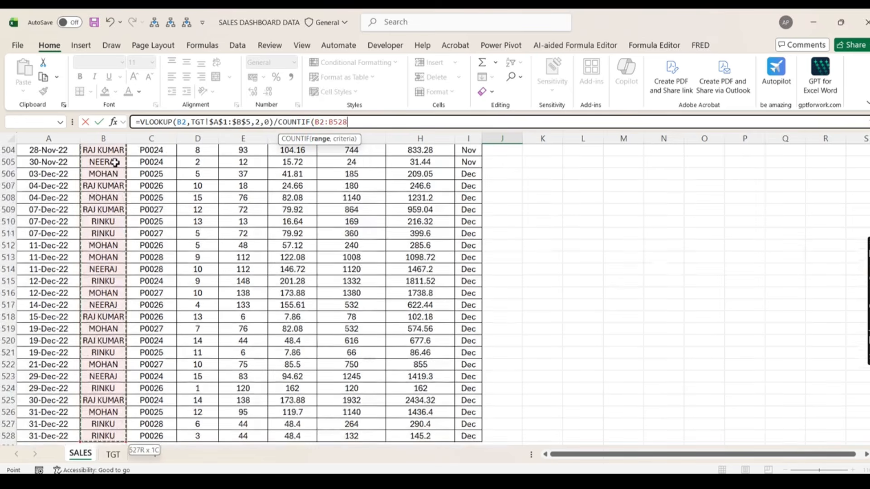
pyautogui.press('F4')
pyautogui.write(',')
pyautogui.press('Left')
pyautogui.press('Left')
pyautogui.press('Left')
pyautogui.press('Left')
pyautogui.press('Left')
pyautogui.press('Left')
pyautogui.press('Left')
pyautogui.press('Left')
pyautogui.press('Left')
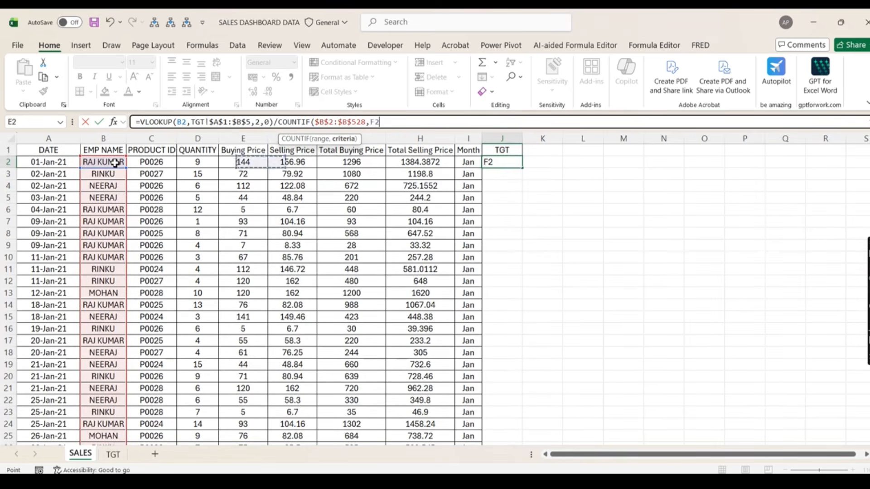
pyautogui.press('Right')
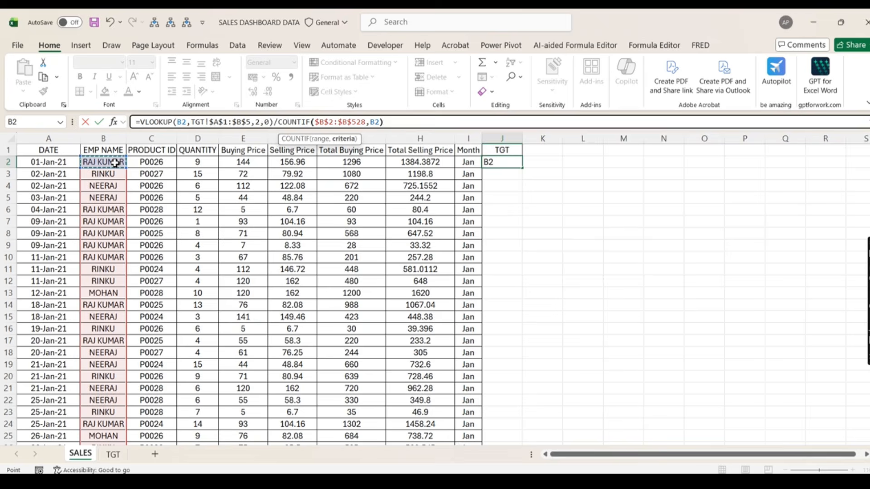
pyautogui.hotkey('ctrl', 'Return')
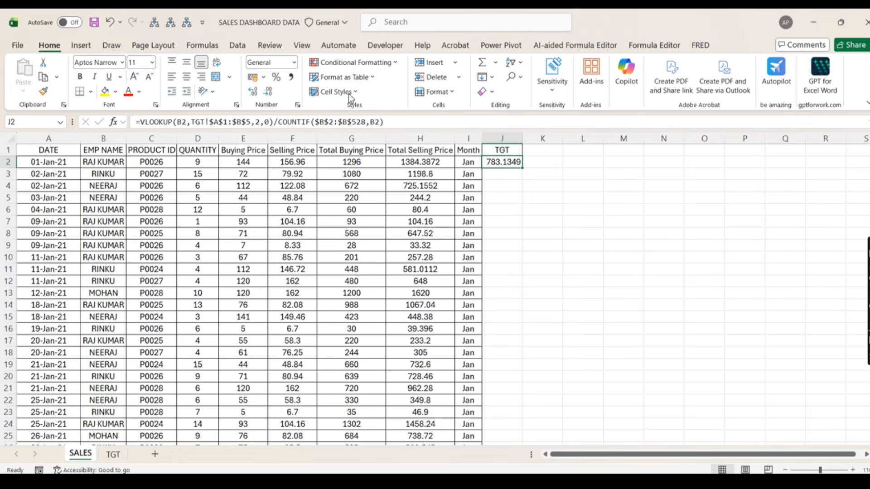
# Step: Format the target value in cell J2 to show no decimal places
pyautogui.click(253, 93)
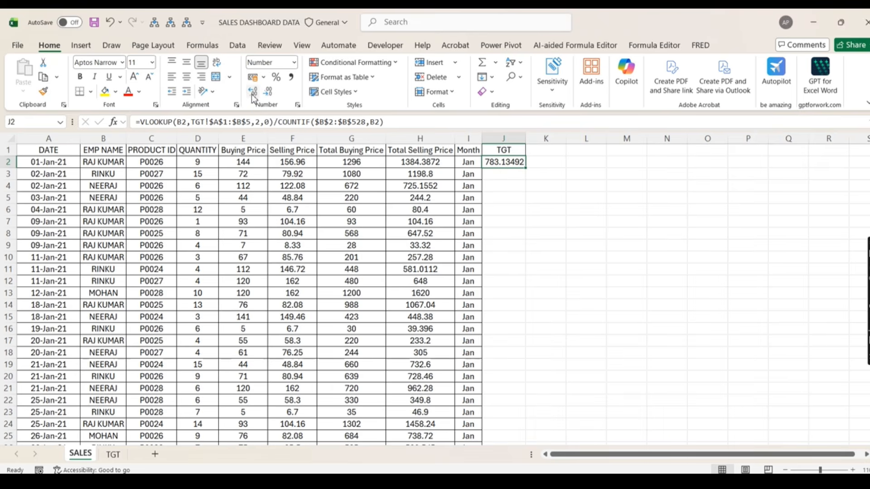
pyautogui.click(268, 93)
pyautogui.click(268, 93)
pyautogui.click(267, 93)
pyautogui.click(269, 93)
pyautogui.click(269, 93)
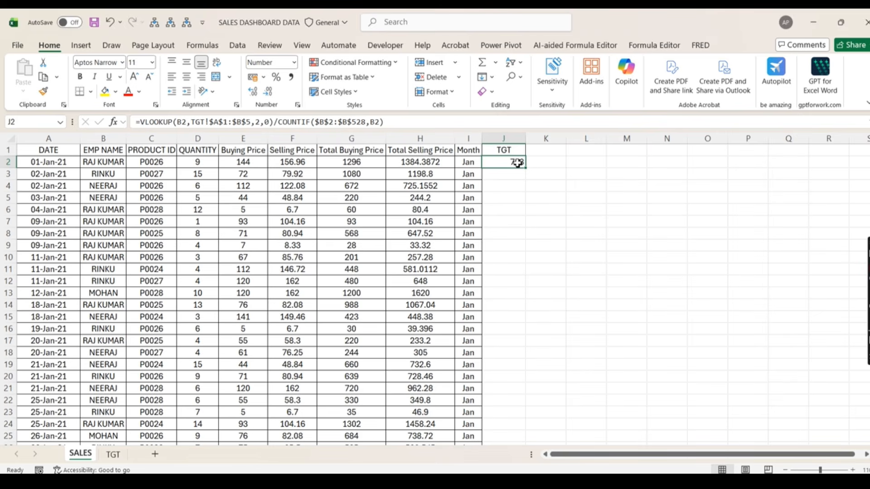
# Step: Fill the J2 target formula down to row 528 and return to cell A1
pyautogui.moveTo(529, 168); pyautogui.dragTo(519, 433)
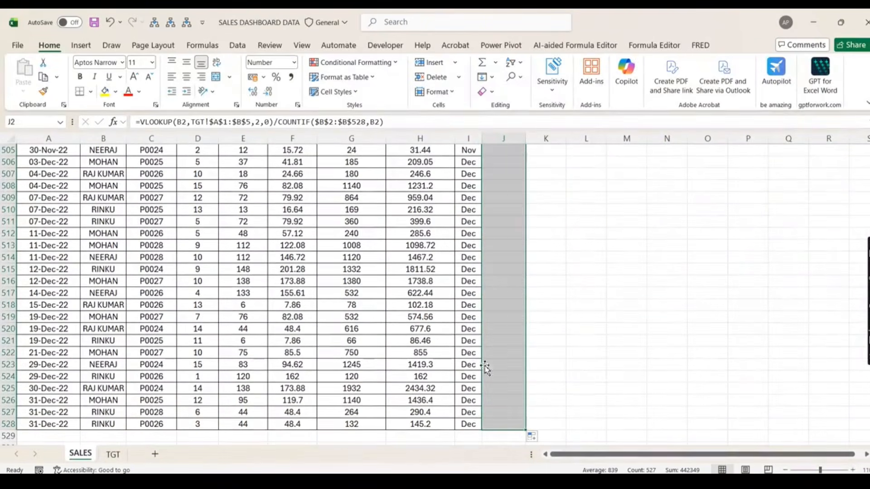
pyautogui.click(441, 285)
pyautogui.hotkey('ctrl', 'Up')
pyautogui.hotkey('ctrl', 'Left')
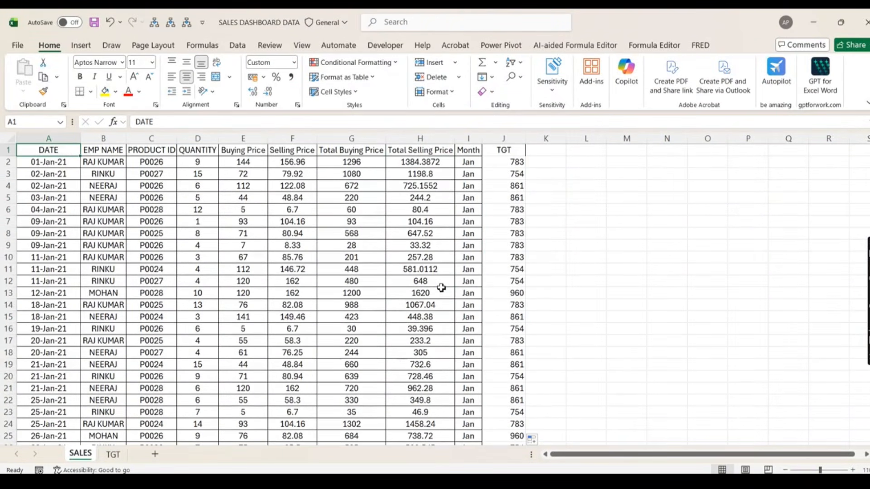
# Step: Filter EMP NAME to the first listed employee and select all their TGT values to read the sum
pyautogui.hotkey('ctrl', 'shift', 'l')
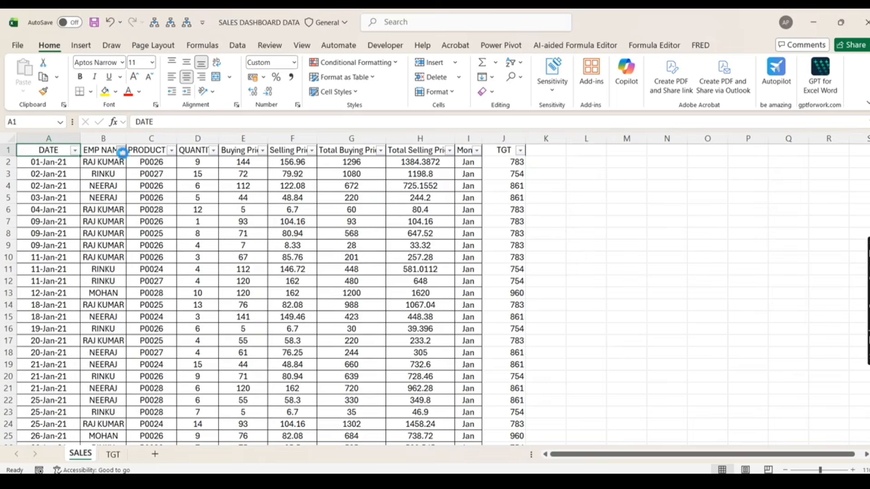
pyautogui.click(121, 150)
pyautogui.click(48, 310)
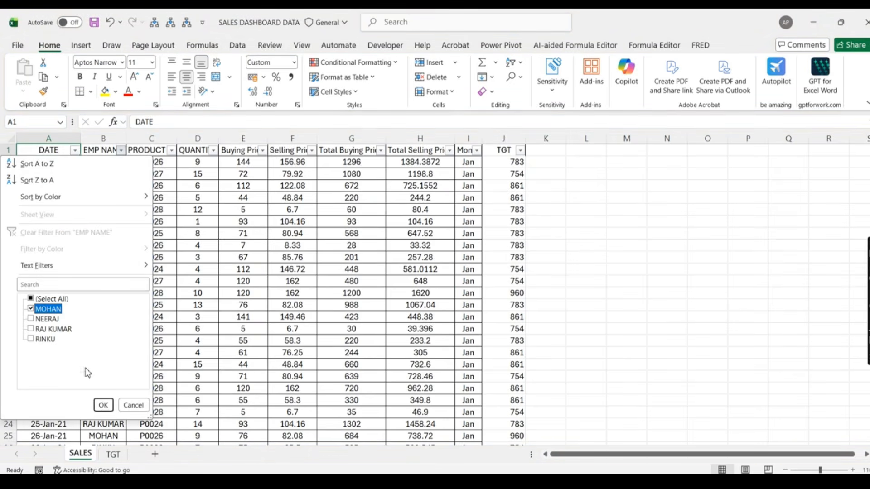
pyautogui.click(103, 405)
pyautogui.click(507, 161)
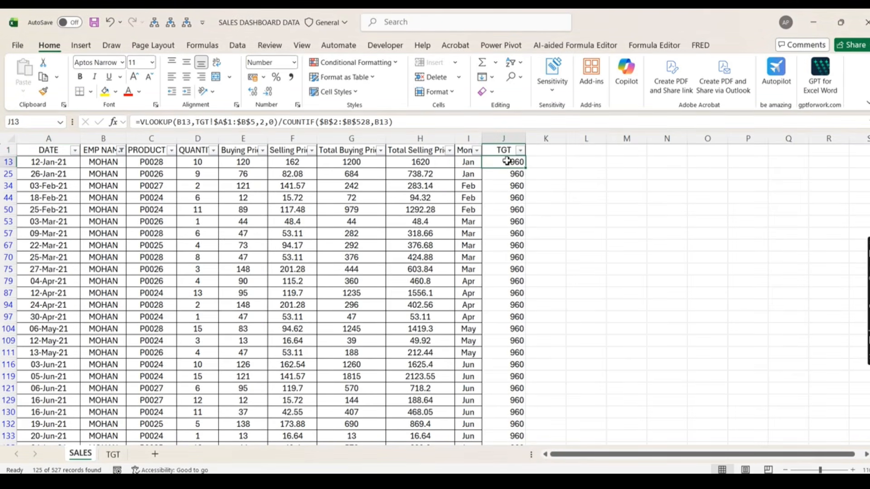
pyautogui.hotkey('ctrl', 'shift', 'Down')
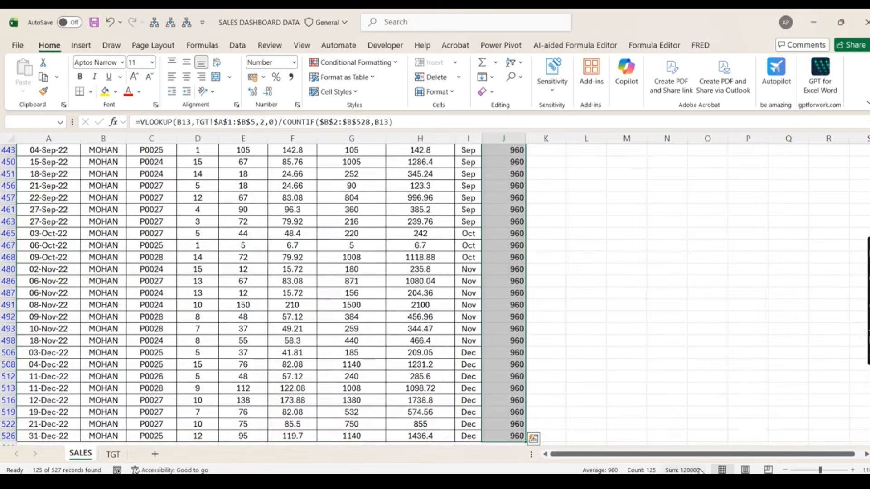
# Step: Compare the sum with the employee's target on the TGT sheet, and remove the filters from the SALES sheet
pyautogui.click(113, 454)
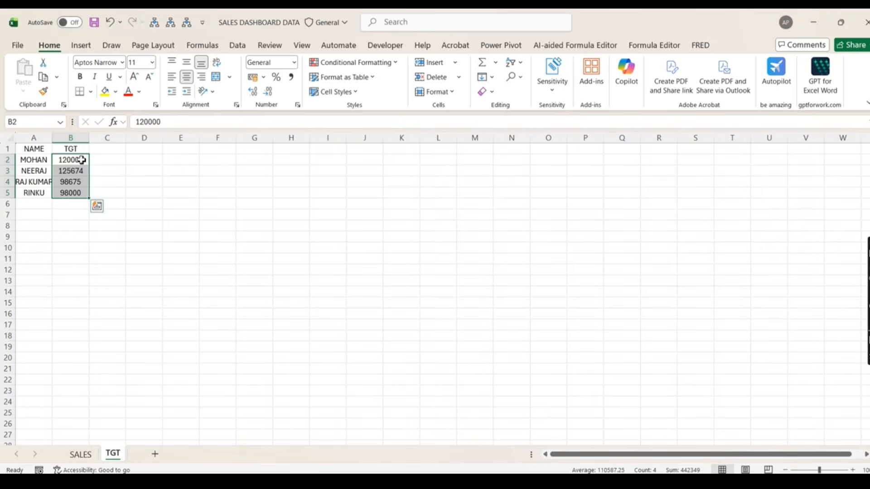
pyautogui.click(84, 455)
pyautogui.click(360, 245)
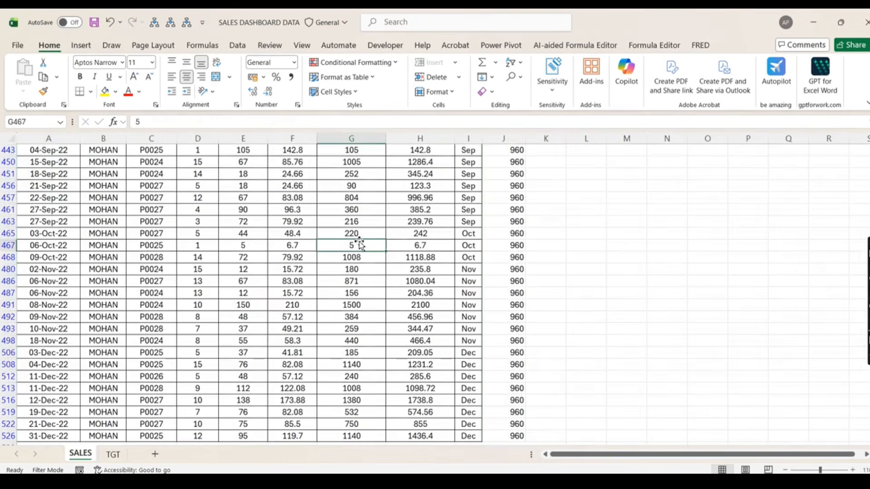
pyautogui.hotkey('ctrl', 'Home')
pyautogui.hotkey('ctrl', 'shift', 'l')
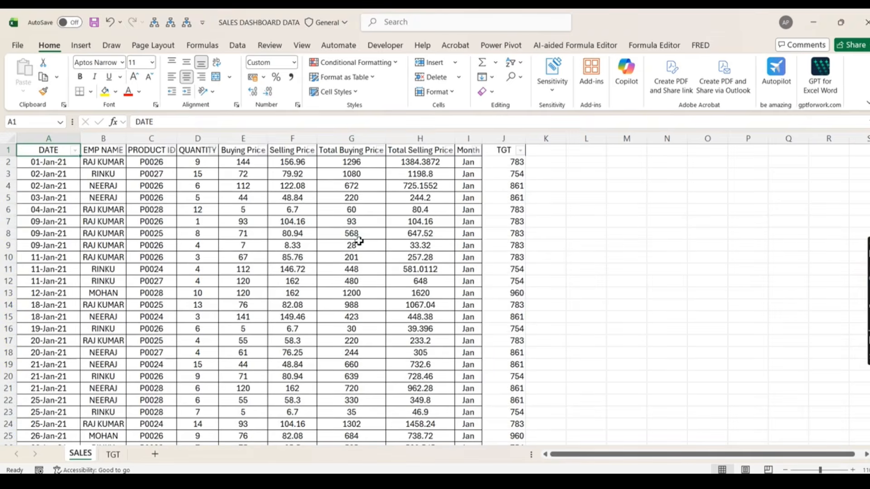
# Step: Save the SALES DASHBOARD DATA workbook and close it
pyautogui.click(345, 219)
pyautogui.hotkey('ctrl', 's')
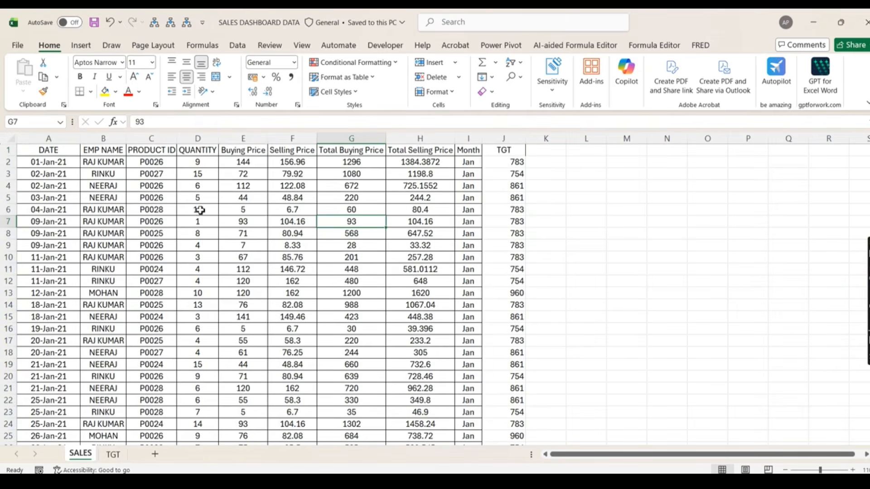
pyautogui.click(866, 22)
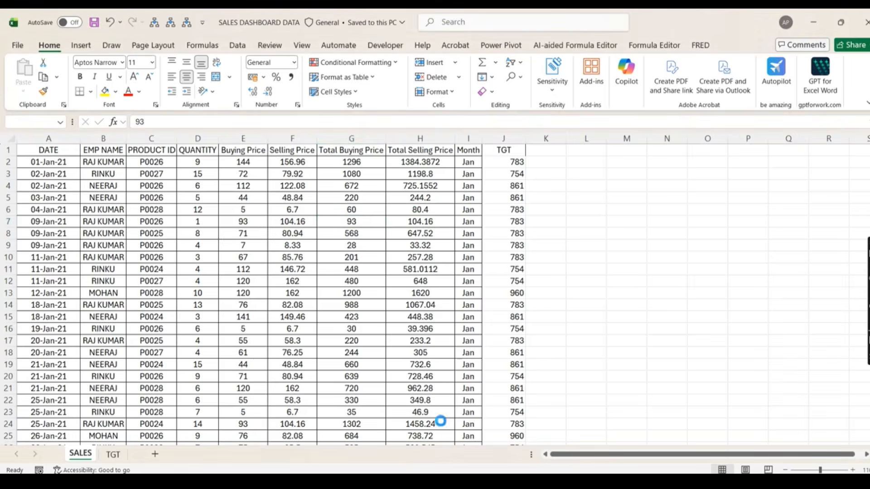
# Step: Launch Power BI Desktop and start a blank report
pyautogui.press('super+s')
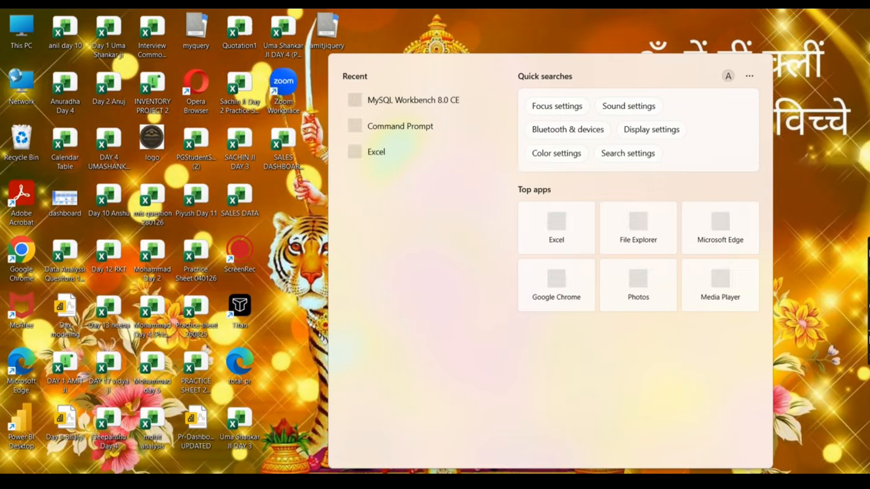
pyautogui.write('POWER')
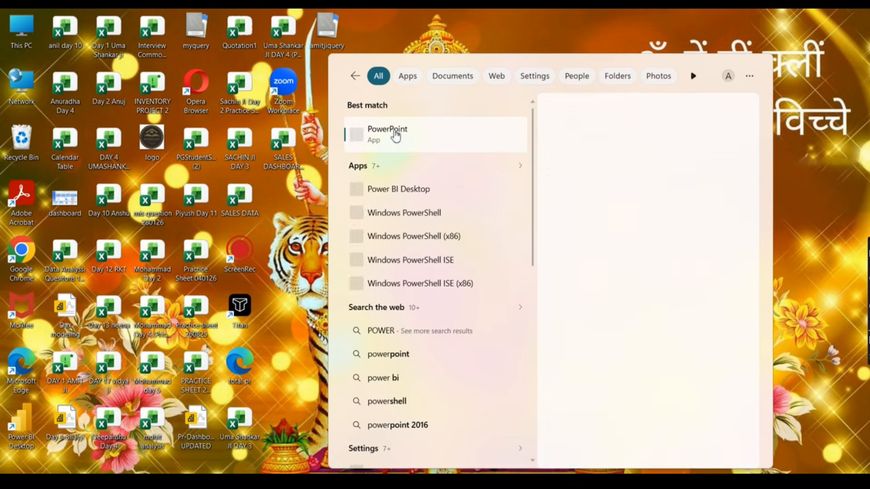
pyautogui.click(389, 190)
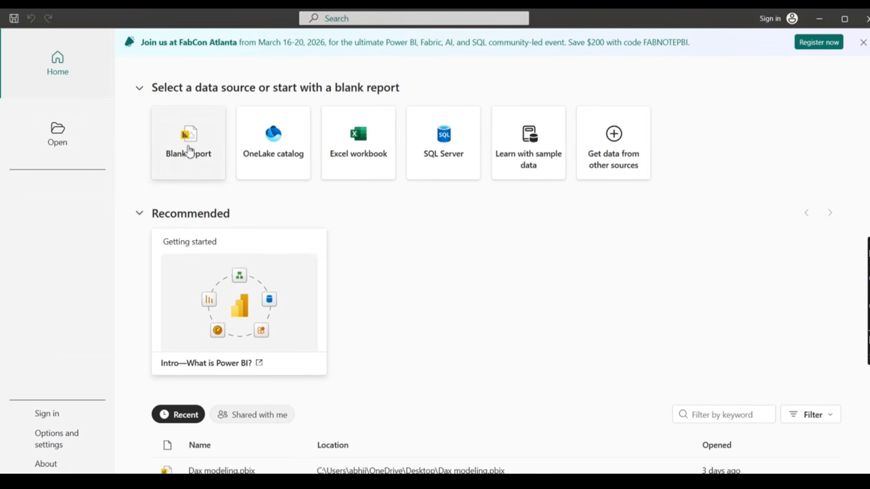
pyautogui.click(189, 151)
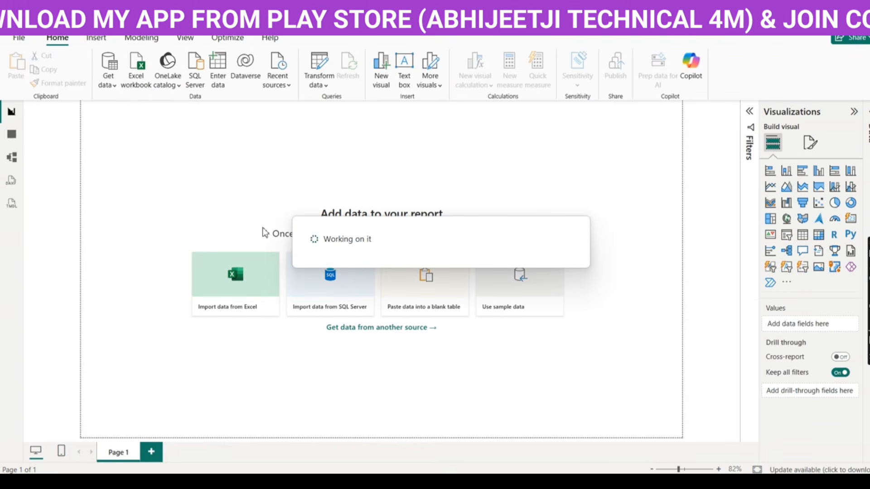
# Step: Import the SALES DASHBOARD DATA workbook from the Desktop and load only its SALES sheet
pyautogui.click(353, 217)
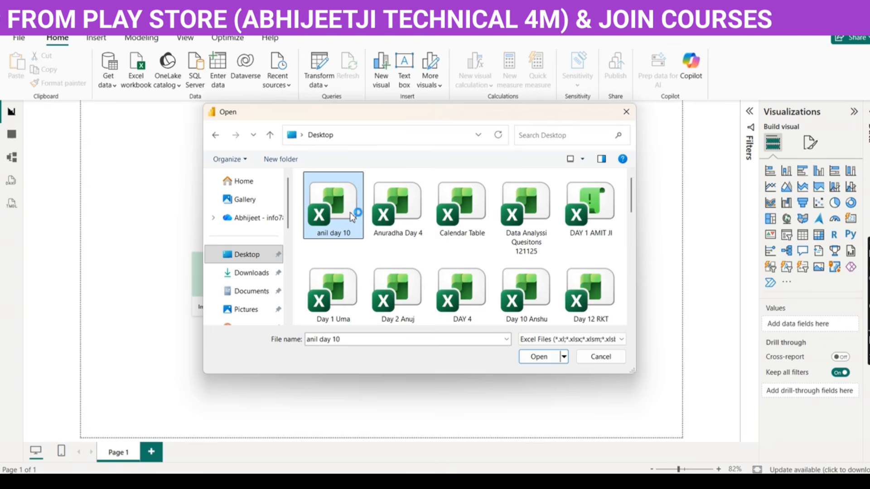
pyautogui.scroll(-5, 353, 218)
pyautogui.click(345, 213)
pyautogui.click(462, 218)
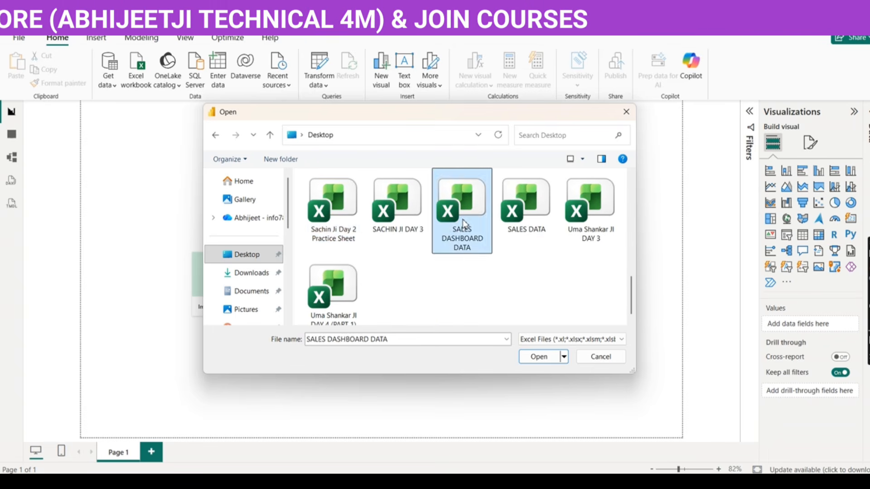
pyautogui.doubleClick(463, 219)
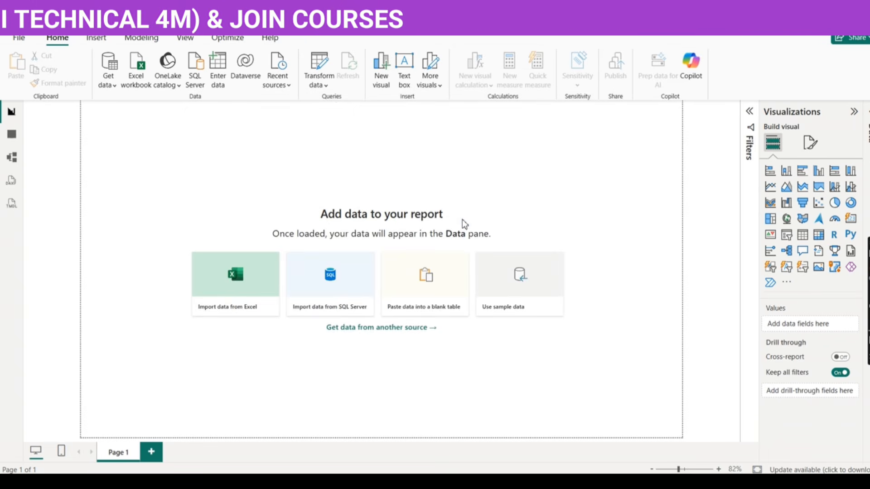
pyautogui.click(223, 137)
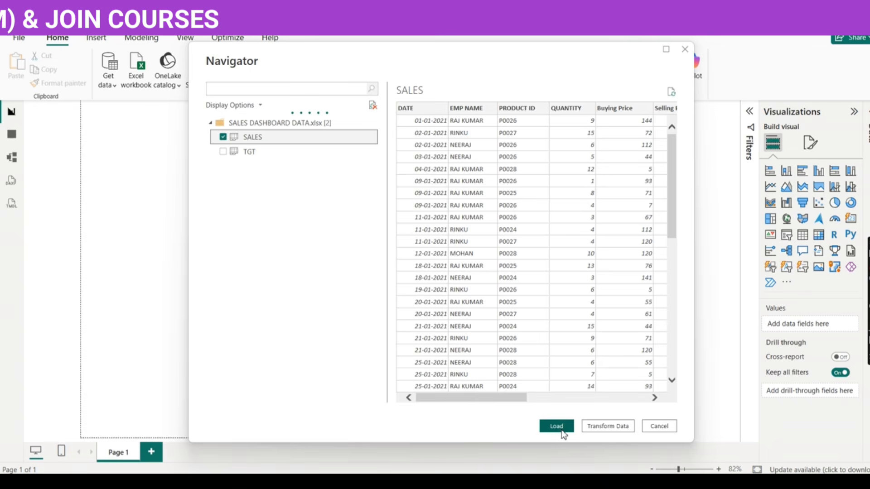
pyautogui.click(561, 428)
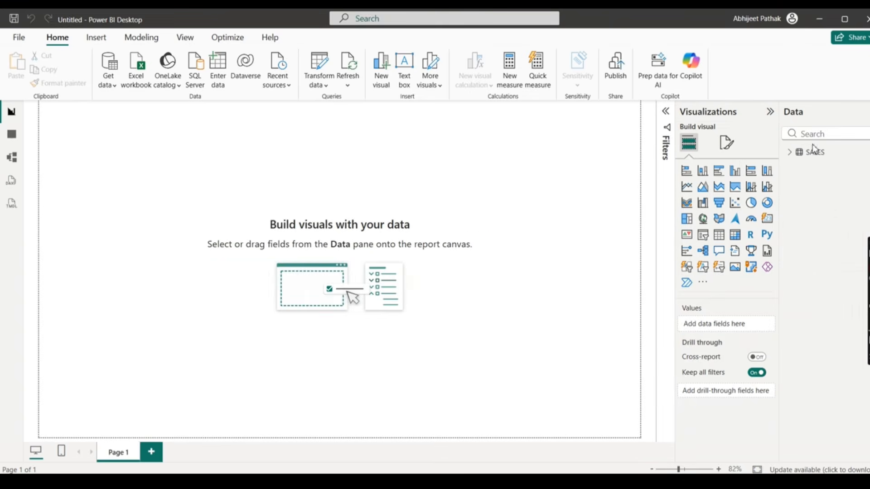
# Step: View the loaded SALES table's rows and open its query for editing in Power Query Editor
pyautogui.click(12, 134)
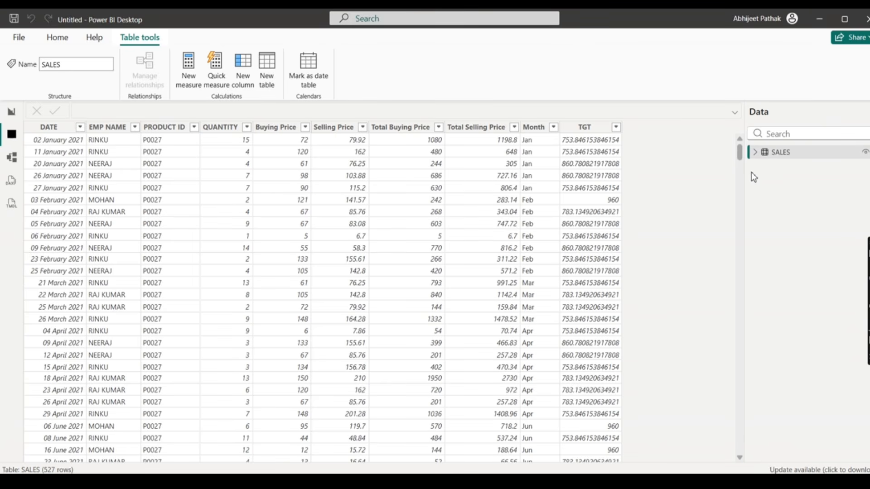
pyautogui.rightClick(773, 152)
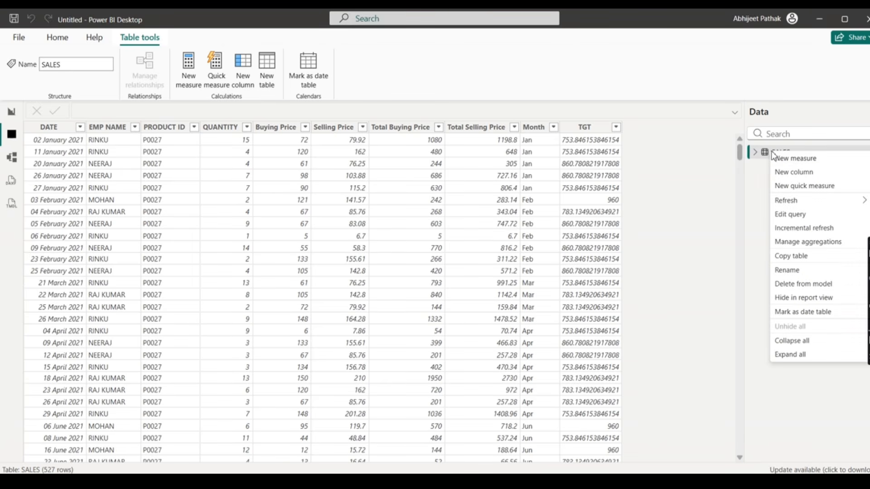
pyautogui.click(799, 221)
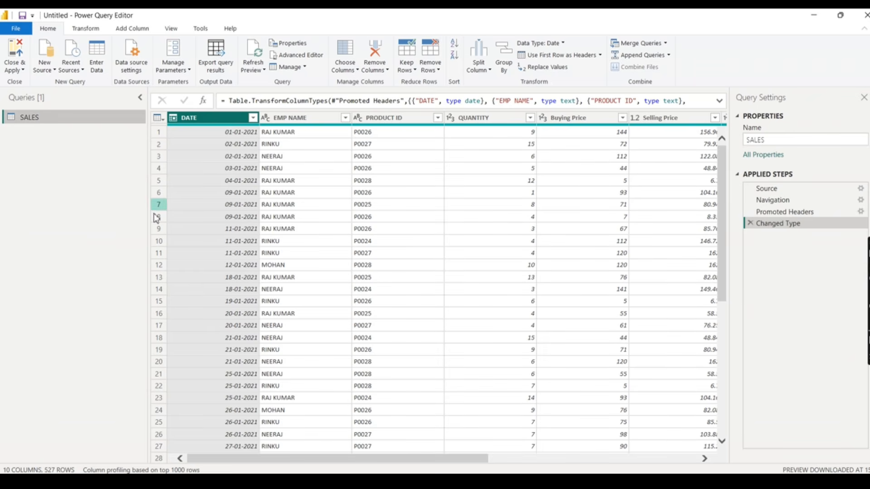
# Step: Paste a copy of the SALES query and rename the copy as MONTH
pyautogui.hotkey('ctrl', 'v')
pyautogui.doubleClick(32, 135)
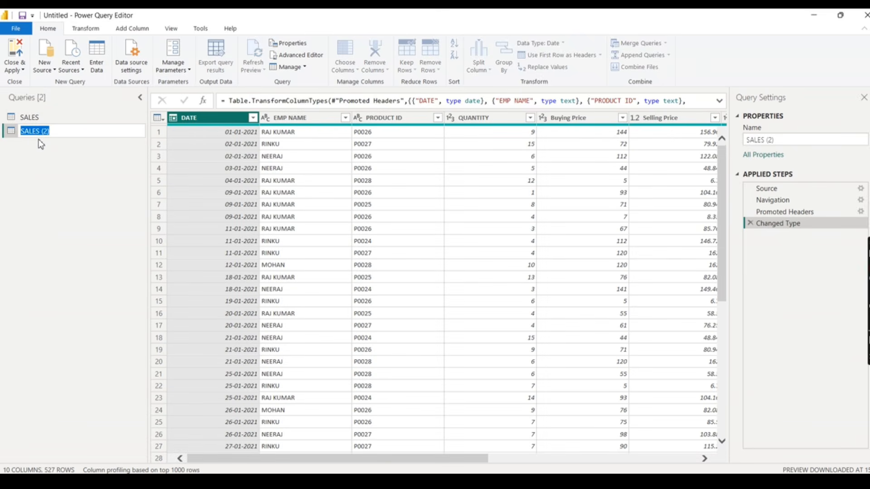
pyautogui.write('MONTH')
pyautogui.press('Return')
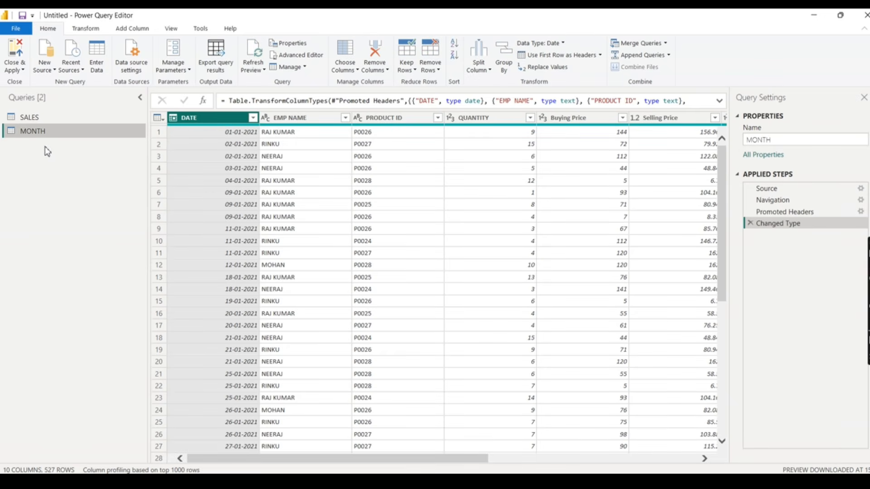
# Step: Keep only the Month column in the MONTH query and remove its duplicate values
pyautogui.moveTo(463, 462); pyautogui.dragTo(725, 456)
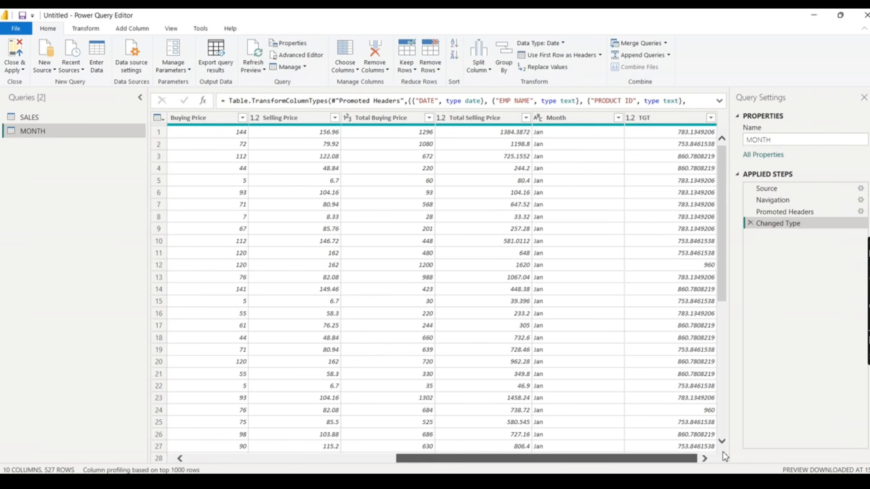
pyautogui.click(560, 118)
pyautogui.rightClick(561, 120)
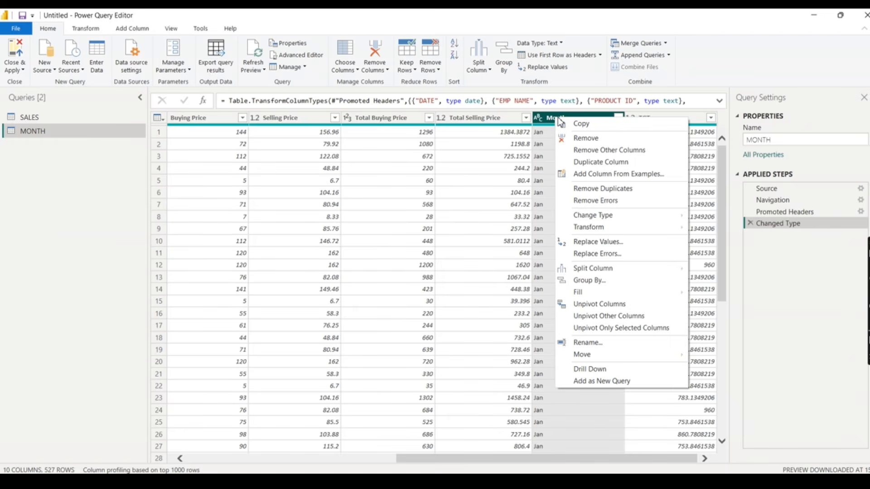
pyautogui.click(589, 151)
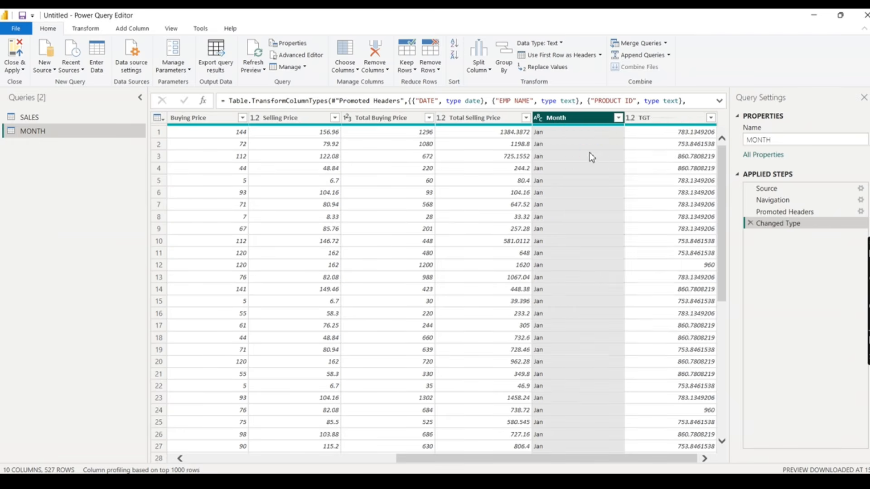
pyautogui.rightClick(203, 118)
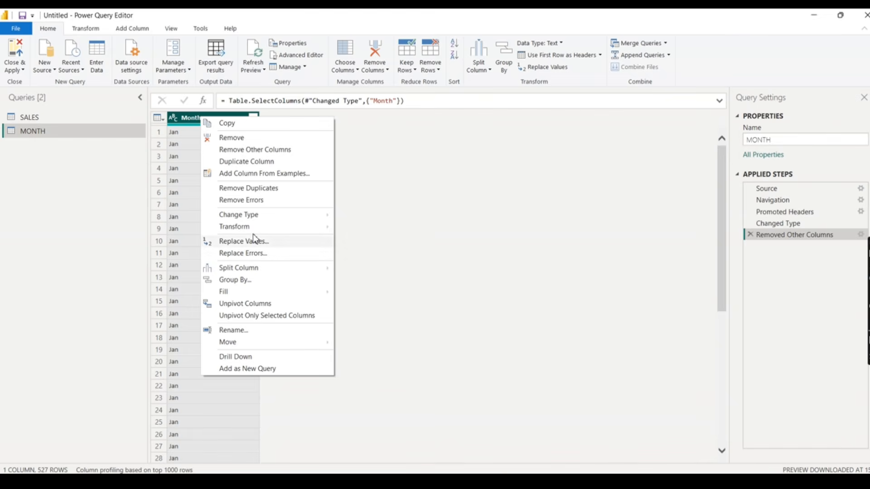
pyautogui.click(254, 188)
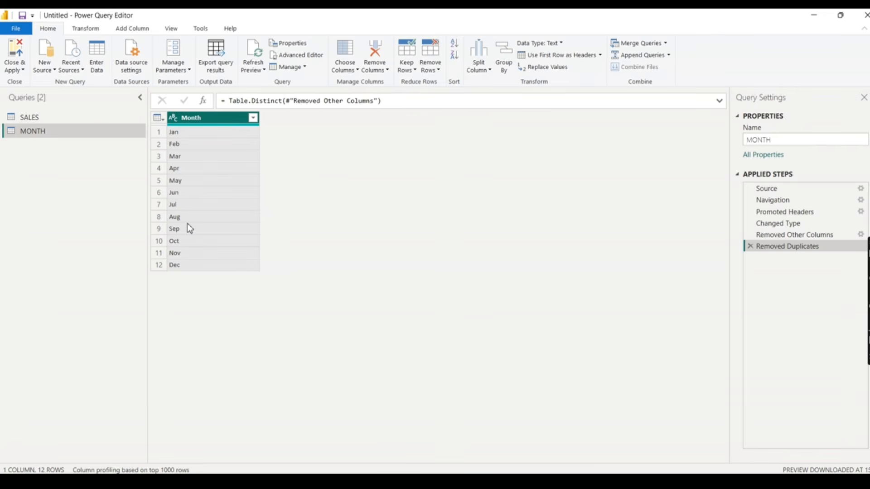
# Step: Paste a copy of the SALES query and rename the copy as PRODUCT
pyautogui.click(29, 117)
pyautogui.hotkey('ctrl', 'c')
pyautogui.hotkey('ctrl', 'v')
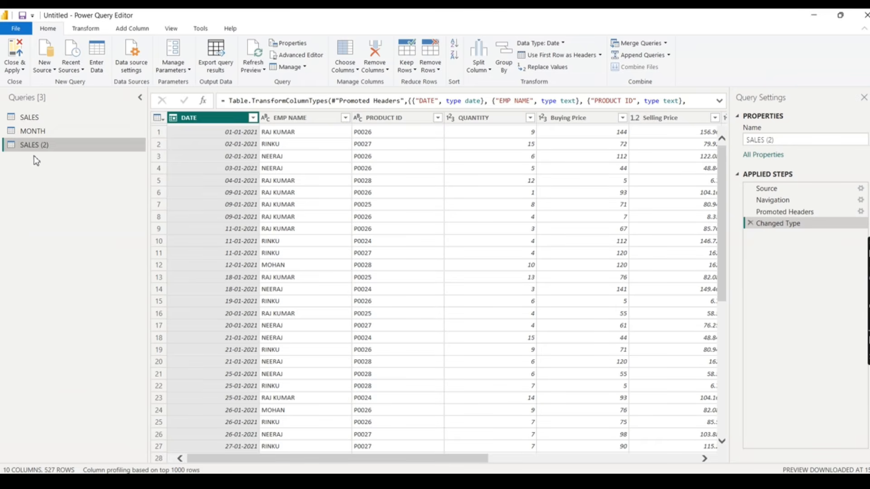
pyautogui.press('F2')
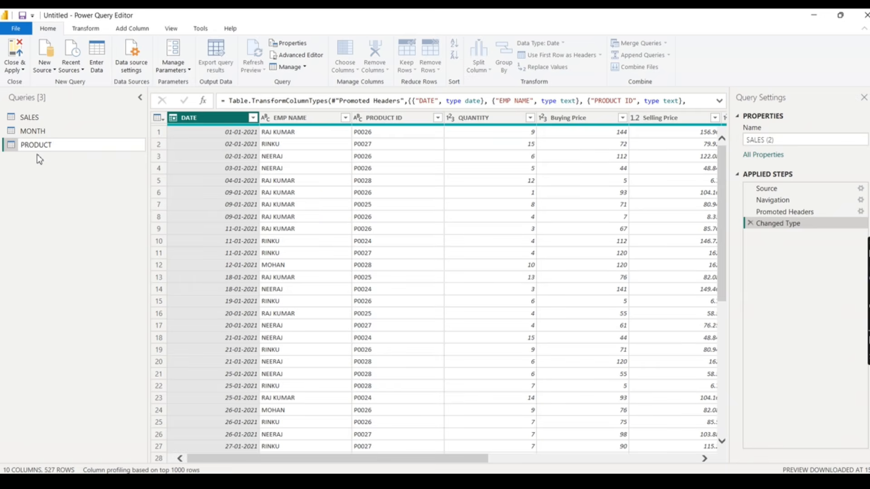
pyautogui.press('Return')
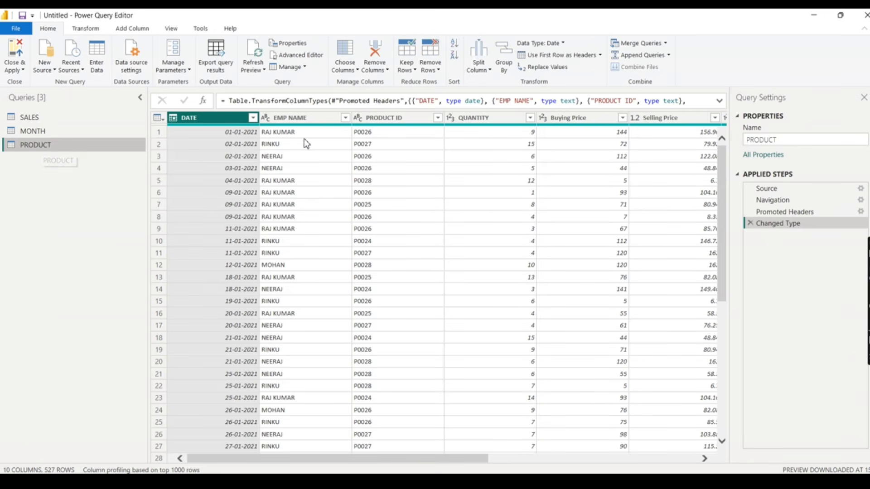
# Step: Keep only the PRODUCT ID column in the PRODUCT query and remove its duplicate values
pyautogui.click(383, 118)
pyautogui.rightClick(385, 121)
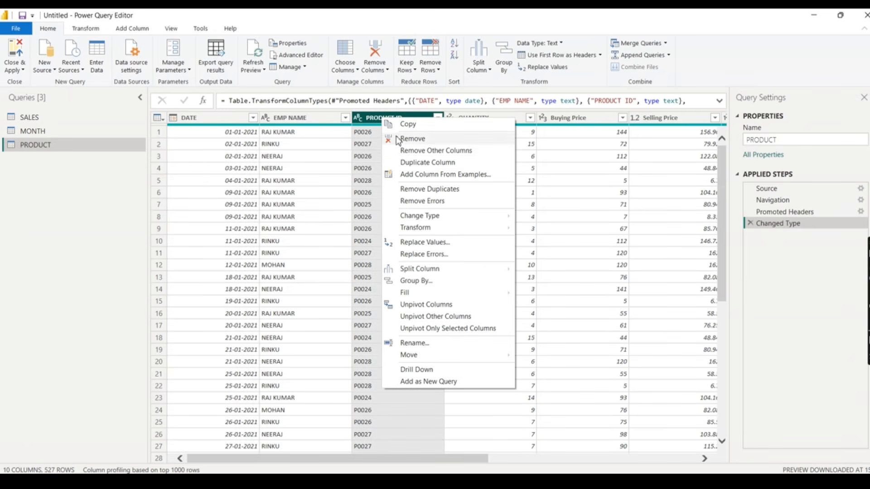
pyautogui.click(413, 155)
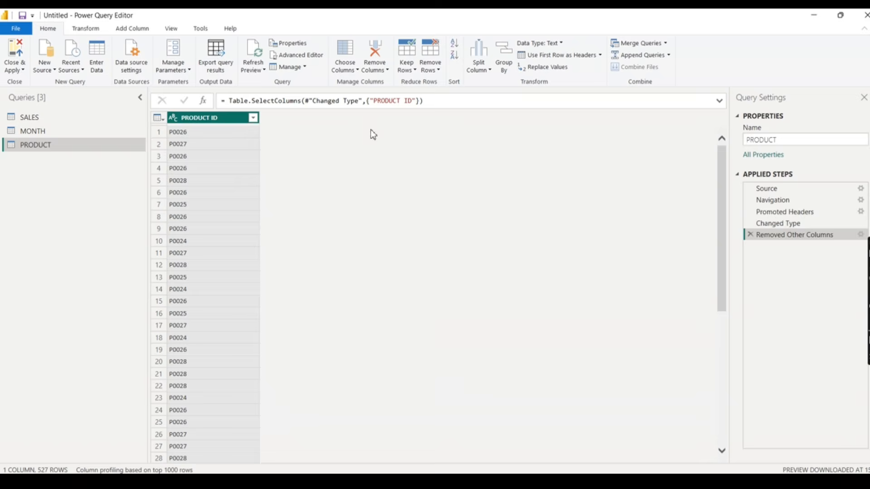
pyautogui.rightClick(227, 122)
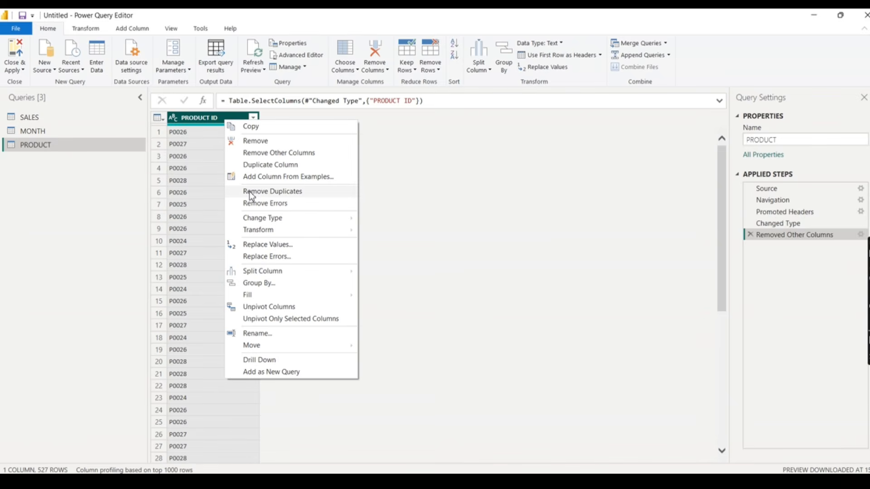
pyautogui.click(278, 192)
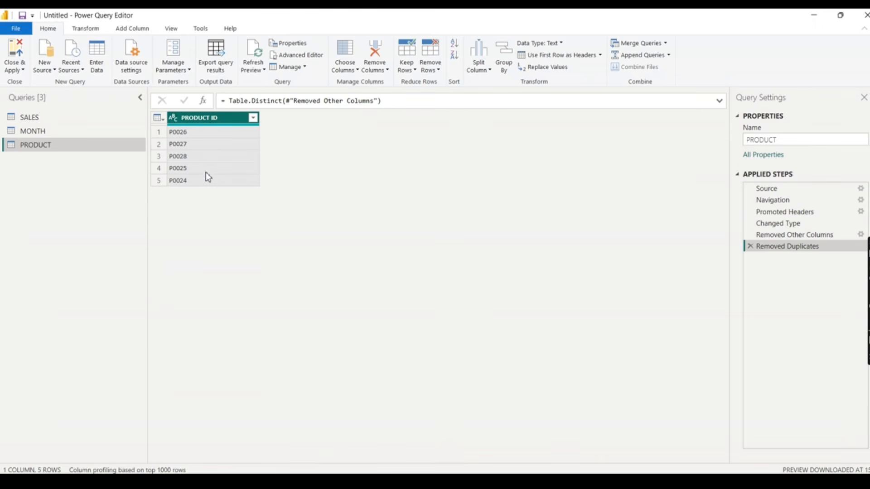
# Step: Paste another copy of the SALES query and rename the copy as EMPLOYEE
pyautogui.click(29, 117)
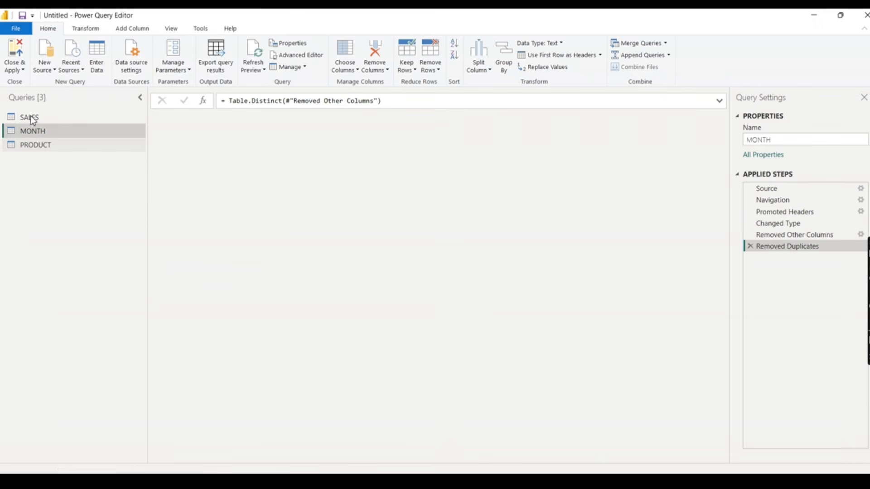
pyautogui.hotkey('ctrl', 'c')
pyautogui.hotkey('ctrl', 'v')
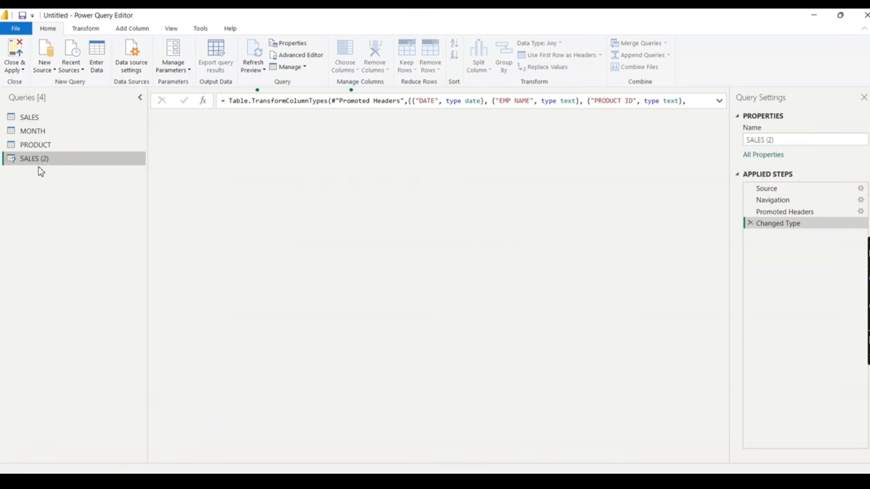
pyautogui.doubleClick(38, 163)
pyautogui.write('emp')
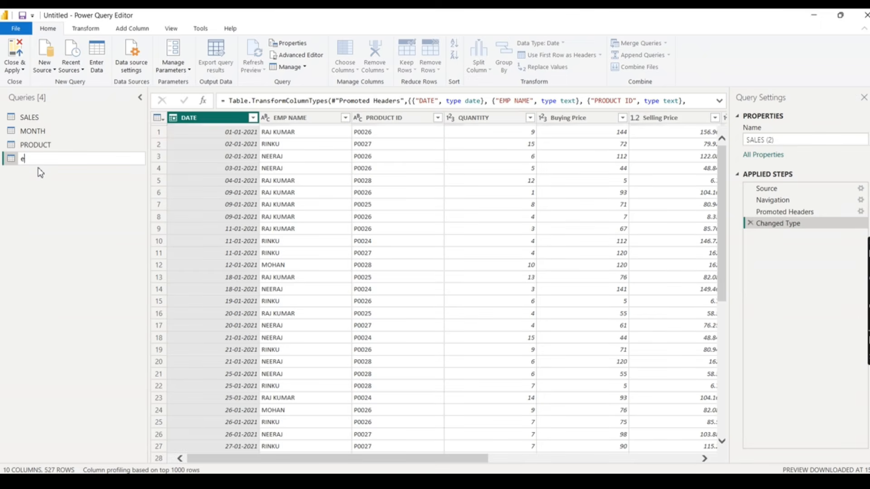
pyautogui.press('BackSpace')
pyautogui.press('BackSpace')
pyautogui.press('BackSpace')
pyautogui.write('EMPLO')
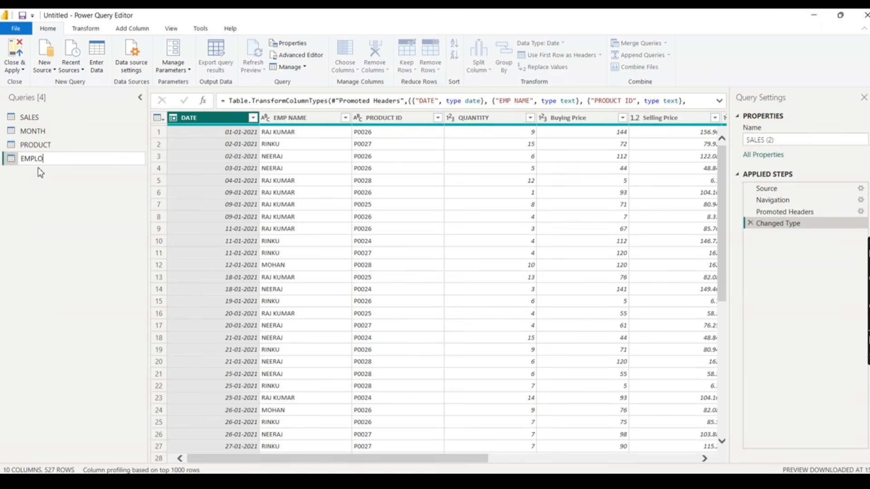
pyautogui.write('YEE')
pyautogui.press('Return')
# Step: Keep only the EMP NAME column in the EMPLOYEE query and remove its duplicate values
pyautogui.click(289, 118)
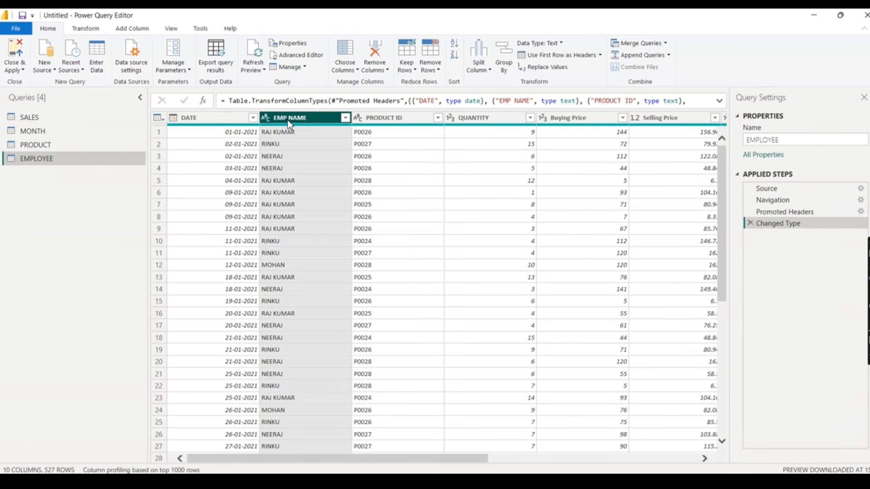
pyautogui.rightClick(289, 121)
pyautogui.click(314, 153)
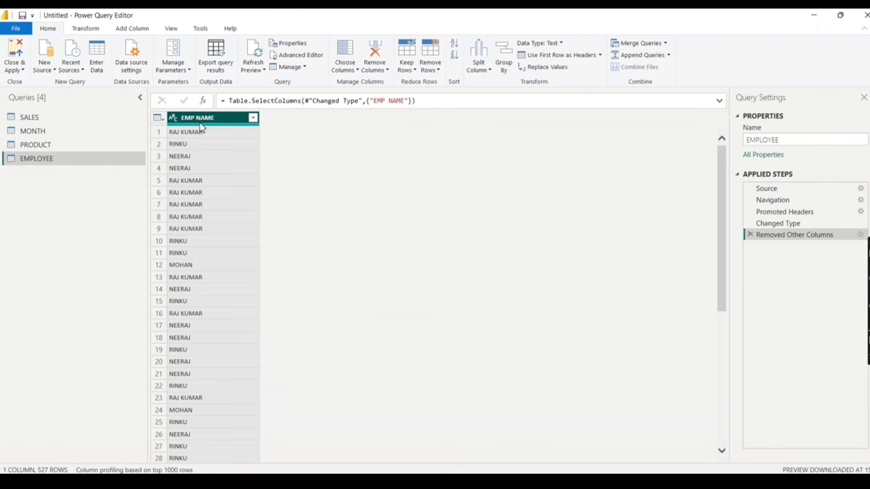
pyautogui.rightClick(202, 122)
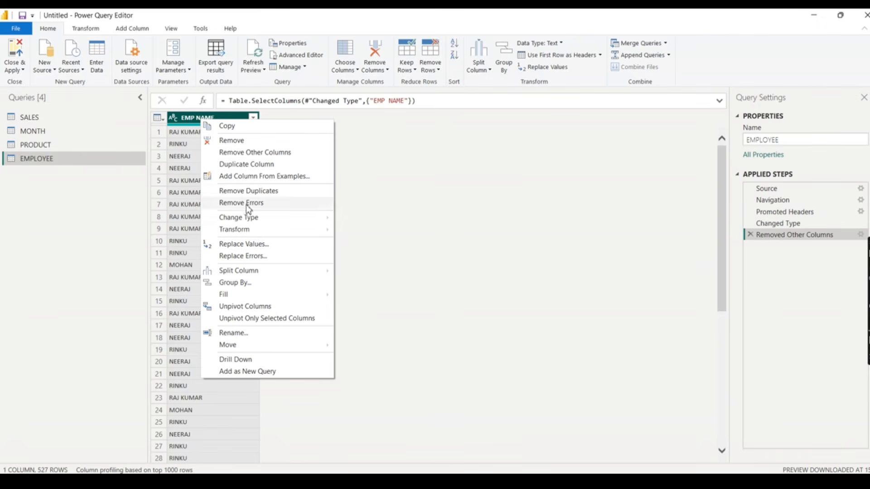
pyautogui.click(262, 192)
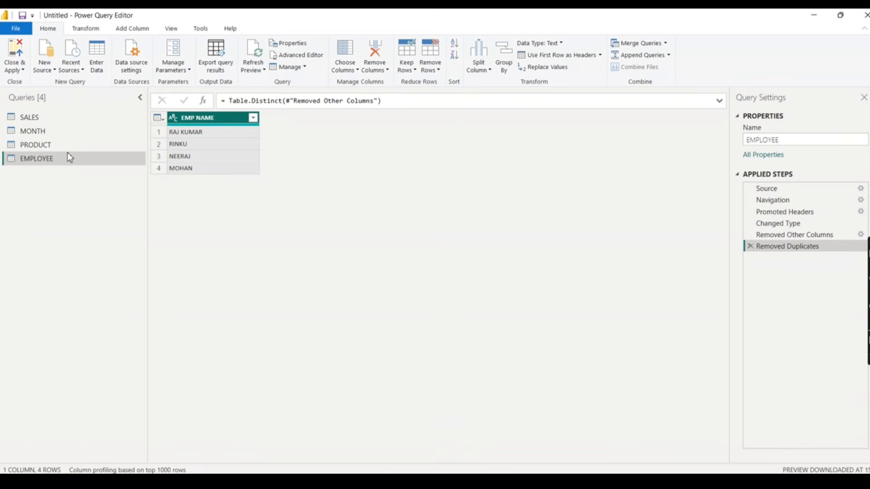
# Step: Review the MONTH and PRODUCT queries and all columns of the SALES query
pyautogui.click(45, 132)
pyautogui.click(44, 145)
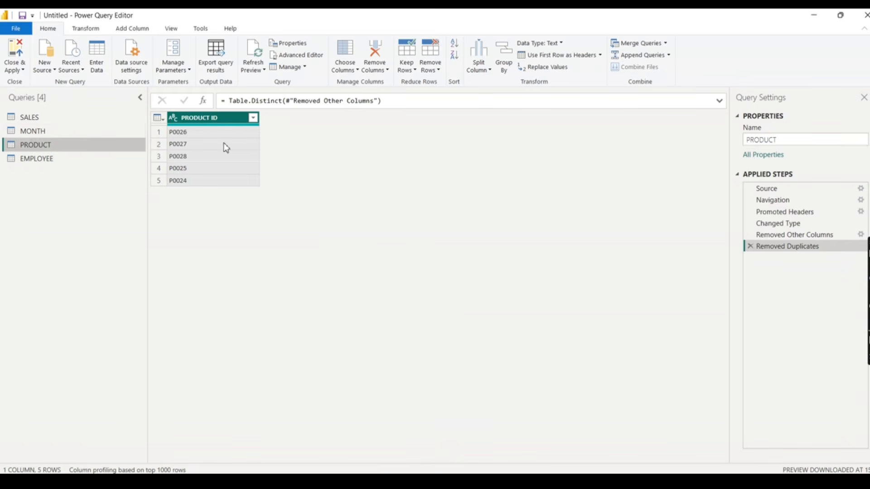
pyautogui.click(37, 119)
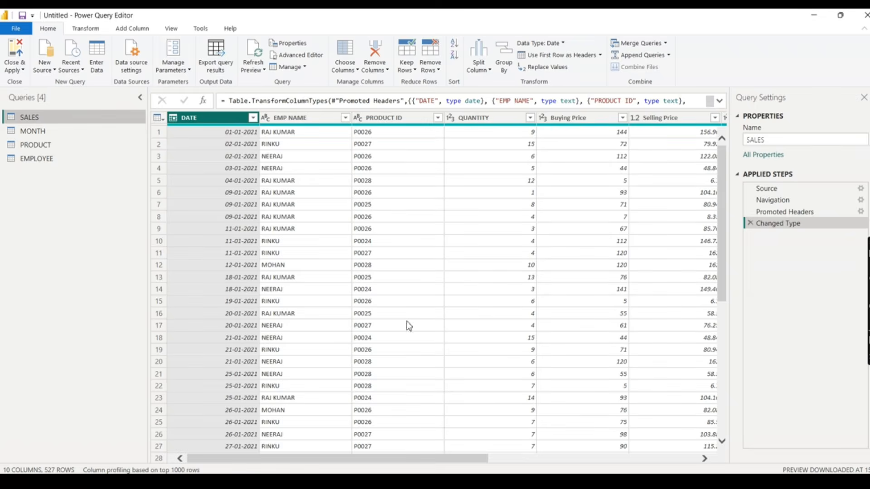
pyautogui.moveTo(461, 458); pyautogui.dragTo(671, 459)
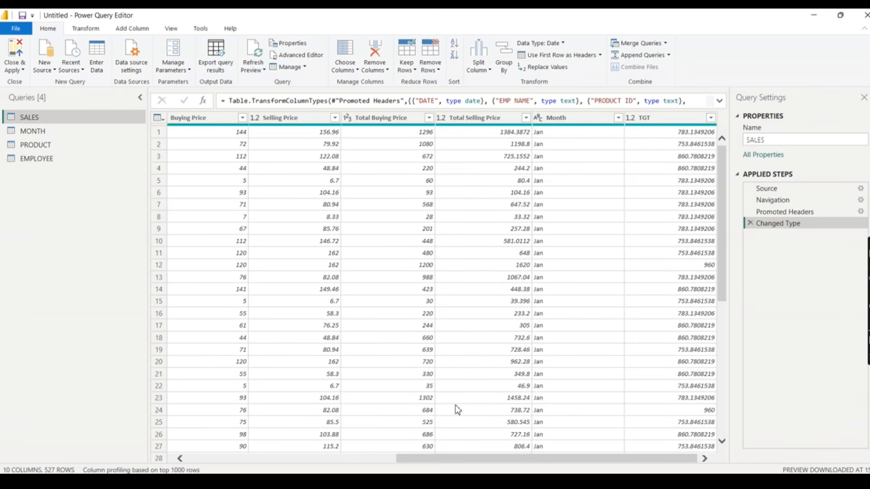
pyautogui.moveTo(458, 462); pyautogui.dragTo(244, 448)
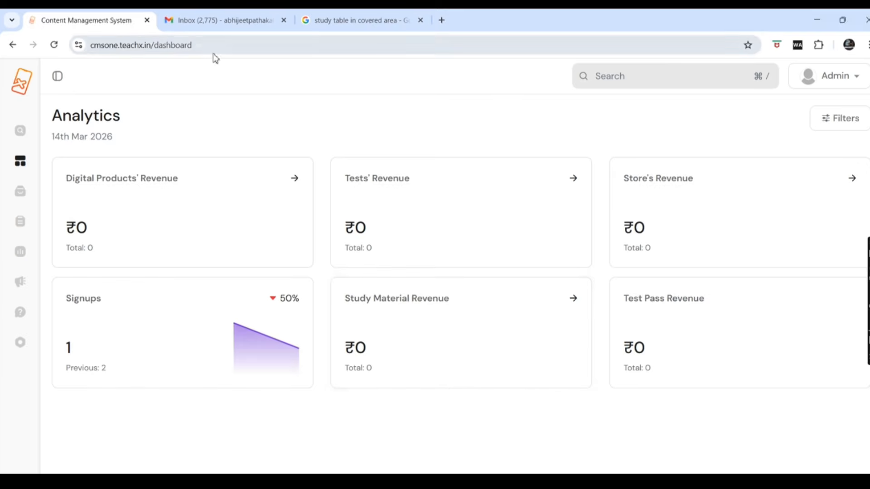
# Step: Open the Abhijeetji Technical 4M course website in a new Chrome tab
pyautogui.click(444, 22)
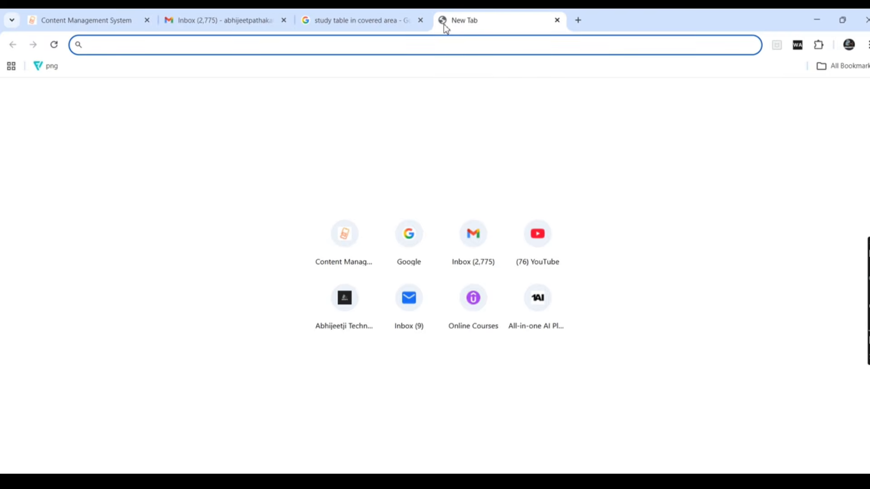
pyautogui.write('H')
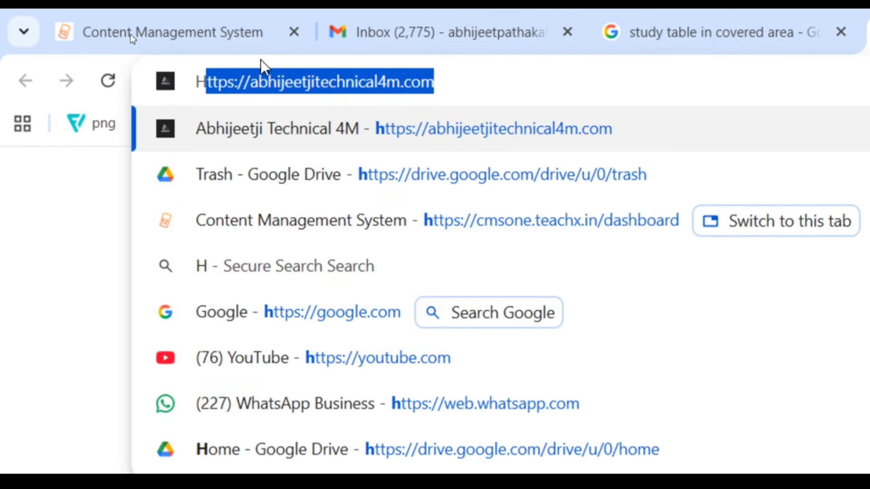
pyautogui.press('Return')
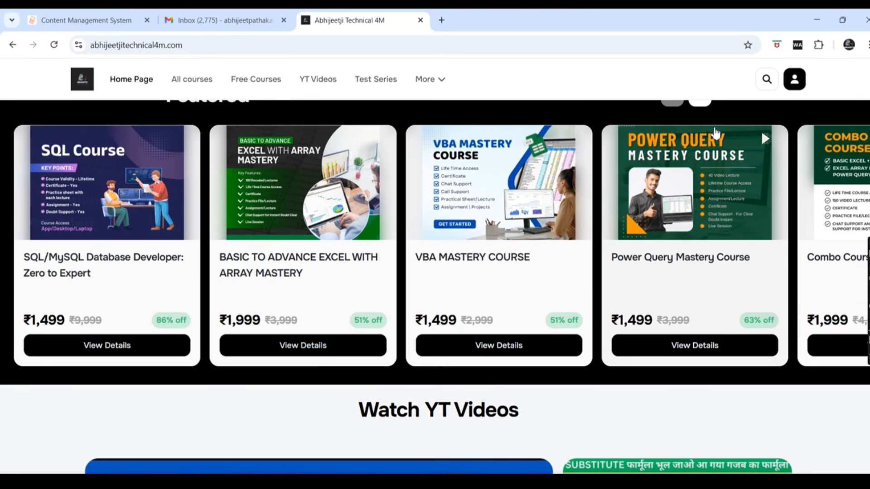
# Step: Browse the Featured courses on the website's home page through to the end of the list
pyautogui.scroll(1, 715, 134)
pyautogui.click(700, 153)
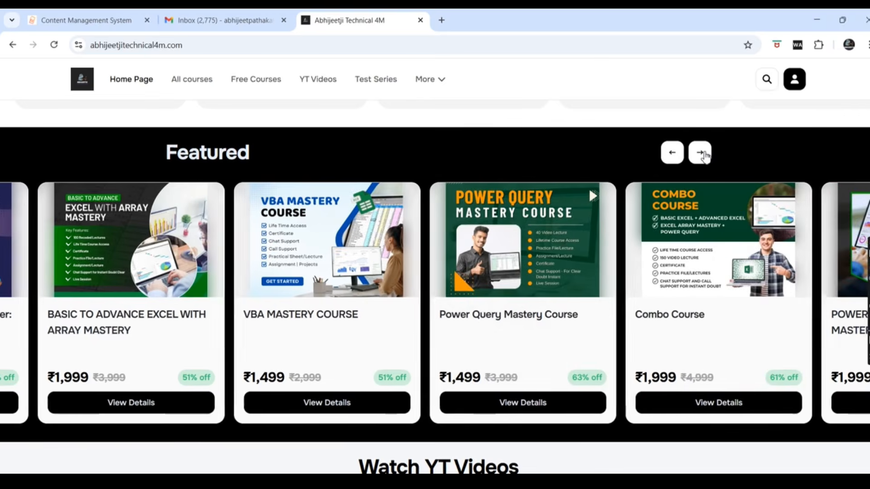
pyautogui.click(702, 154)
pyautogui.click(702, 154)
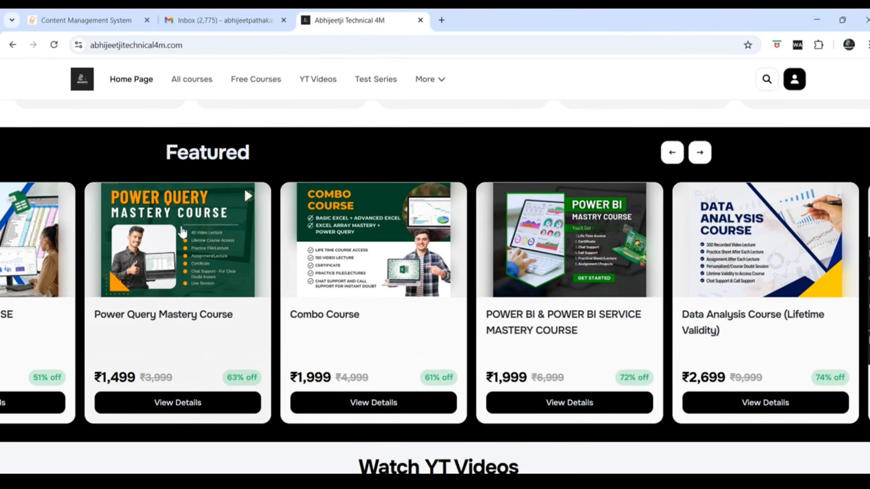
pyautogui.click(700, 154)
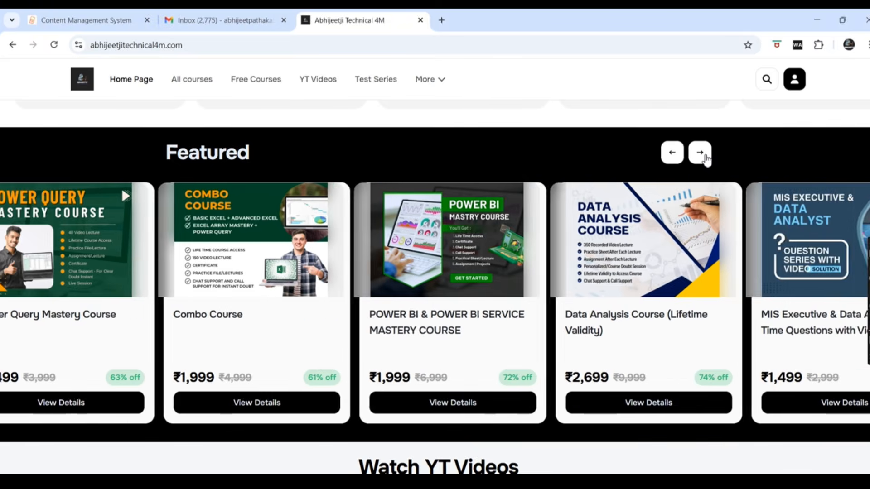
pyautogui.click(701, 154)
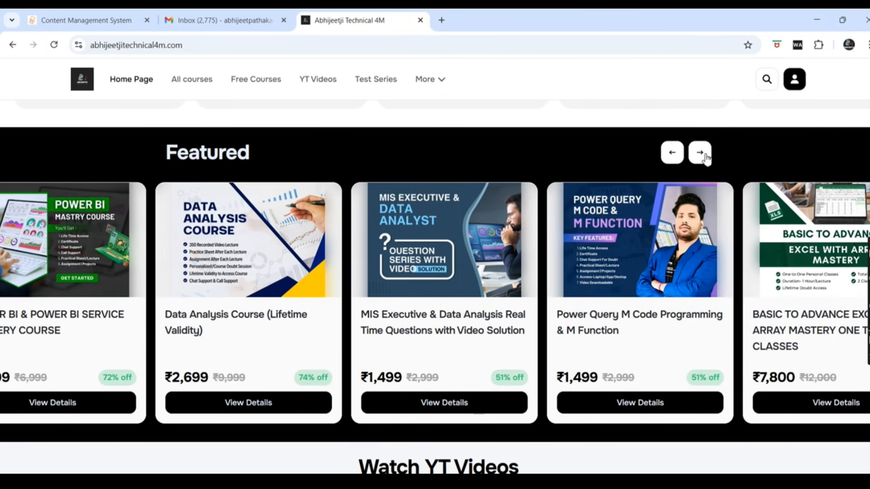
pyautogui.click(705, 157)
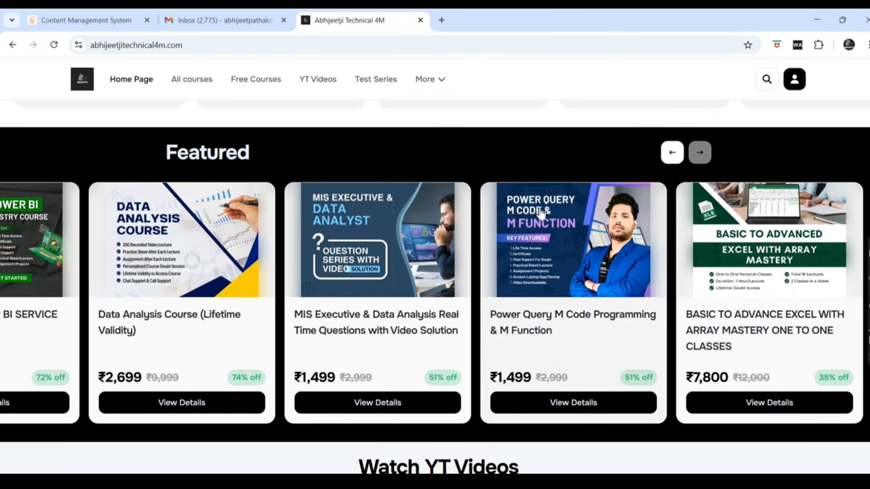
pyautogui.scroll(3, 551, 243)
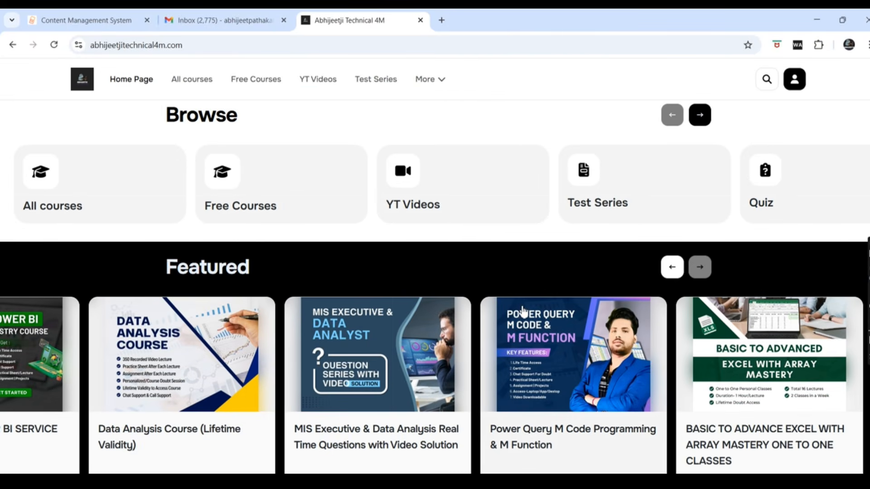
pyautogui.scroll(6, 524, 313)
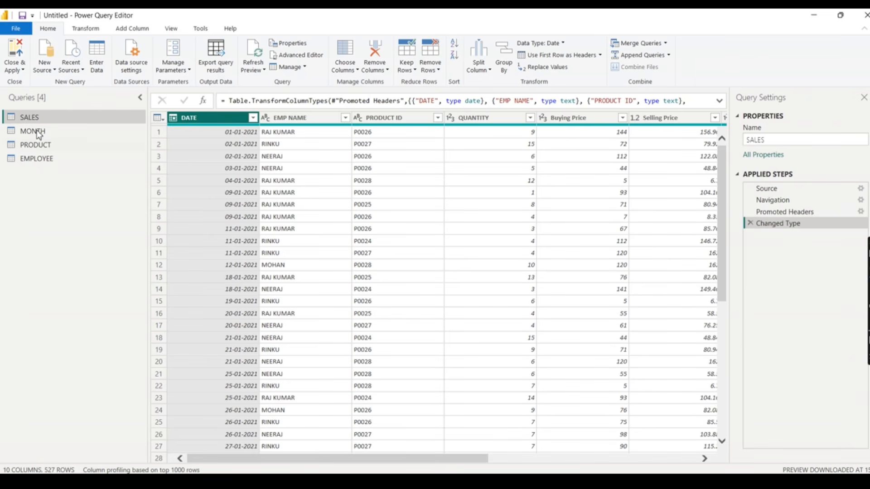
# Step: Close Power Query Editor and apply the query changes to the Power BI report
pyautogui.click(21, 69)
pyautogui.click(28, 82)
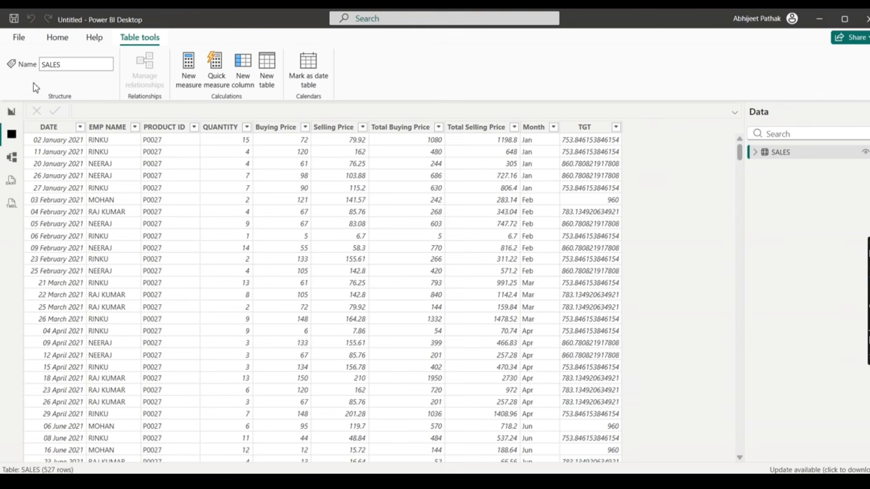
# Step: Check the loaded SALES table in Table view and return to the report page
pyautogui.click(11, 112)
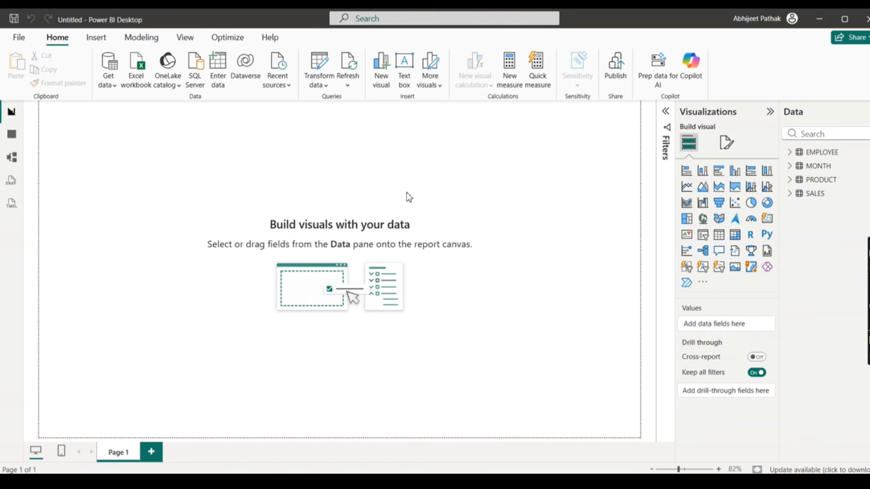
pyautogui.click(13, 136)
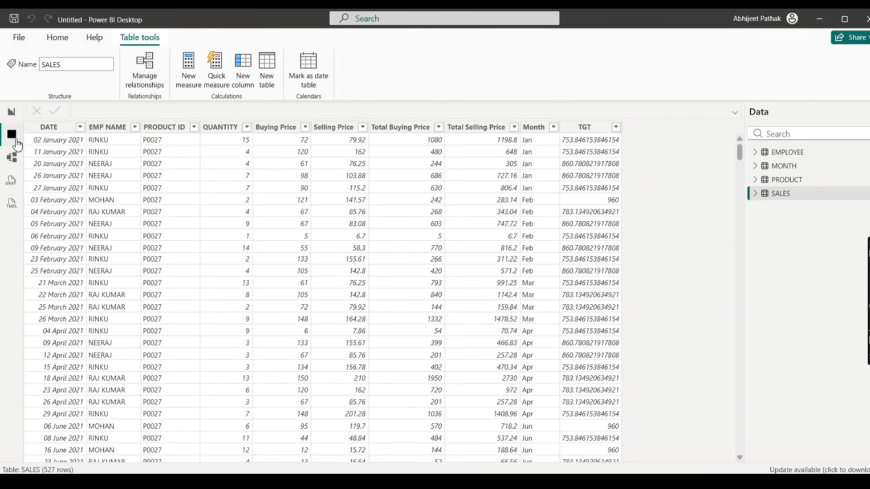
pyautogui.click(11, 112)
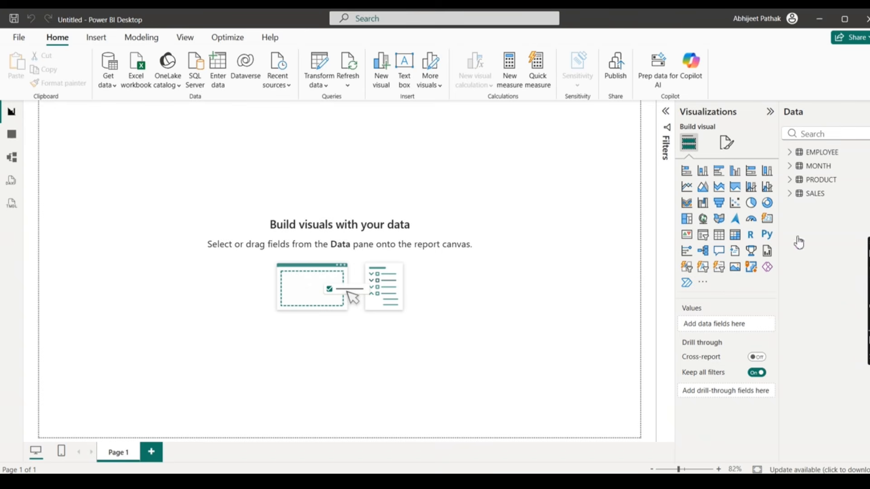
# Step: Add a slicer to the report page using the Month field from the MONTH table
pyautogui.click(703, 236)
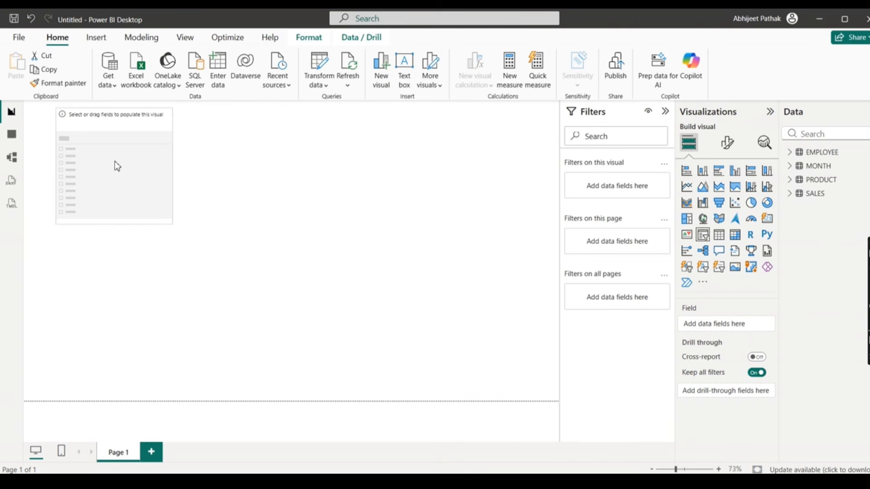
pyautogui.click(792, 166)
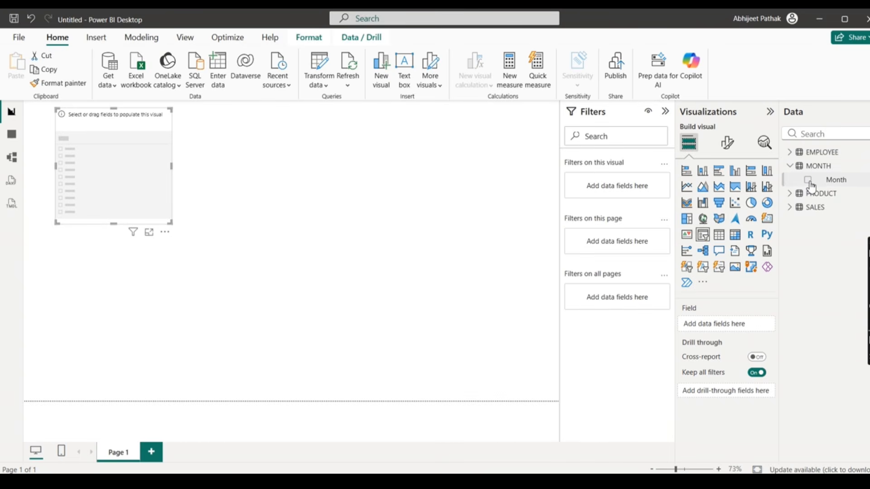
pyautogui.click(809, 182)
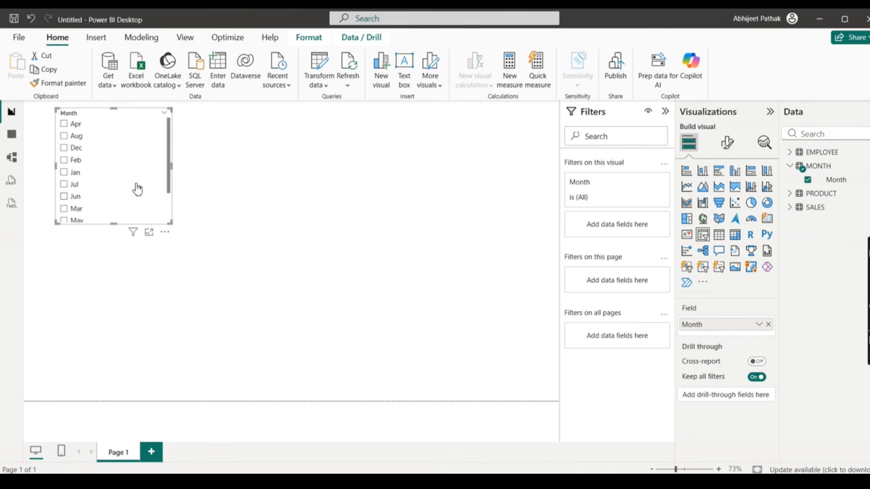
pyautogui.click(137, 185)
# Step: Set the Month slicer's style to Dropdown, then shrink it and fit it into the page's upper-left corner
pyautogui.click(728, 143)
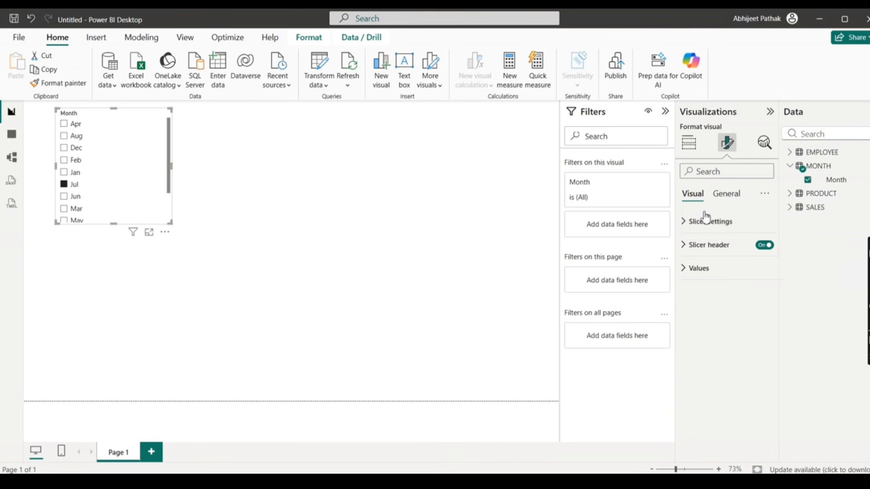
pyautogui.click(706, 219)
pyautogui.click(712, 279)
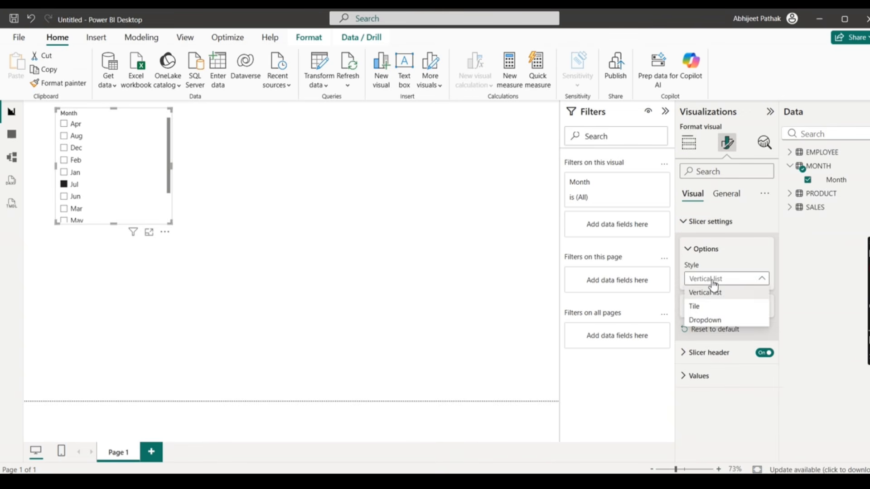
pyautogui.click(705, 320)
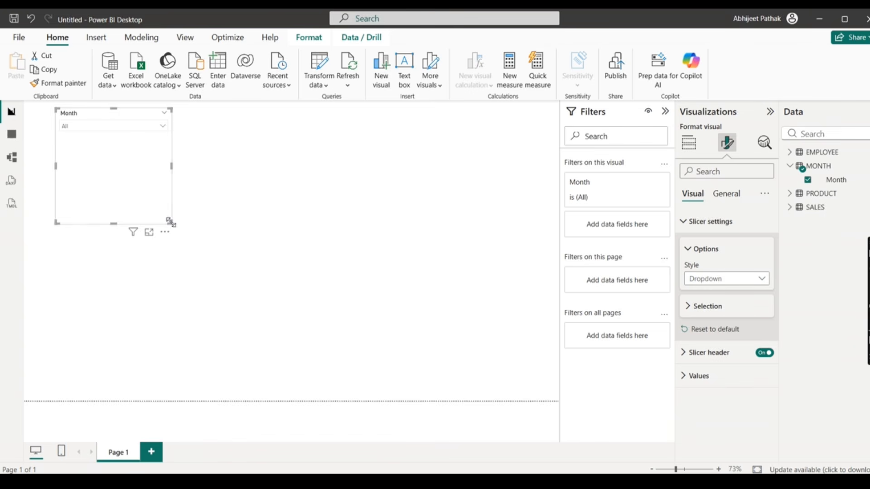
pyautogui.moveTo(170, 221); pyautogui.dragTo(159, 141)
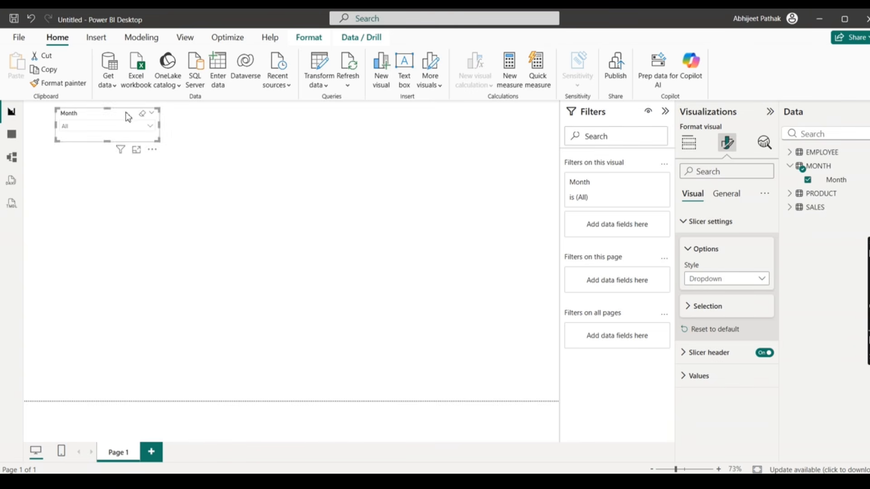
pyautogui.moveTo(128, 117); pyautogui.dragTo(95, 113)
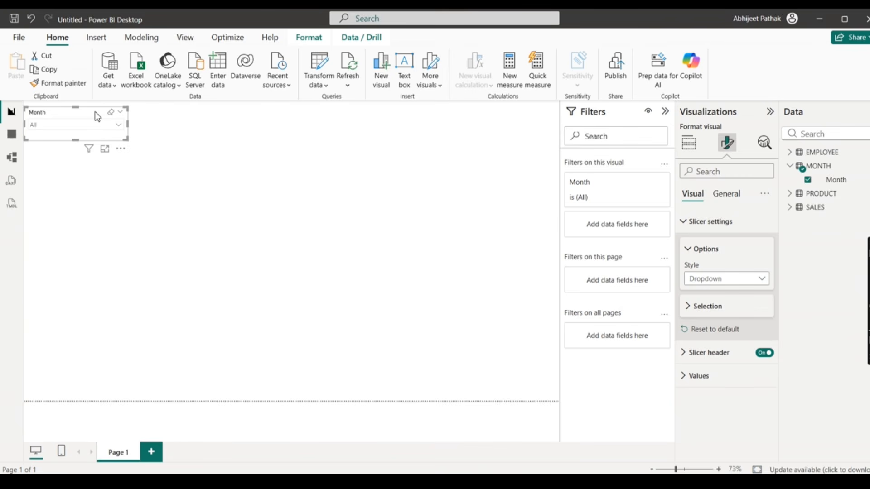
# Step: Duplicate the Month slicer and place the copy directly beside the original, aligned along the page's upper edge
pyautogui.hotkey('ctrl', 'c')
pyautogui.hotkey('ctrl', 'v')
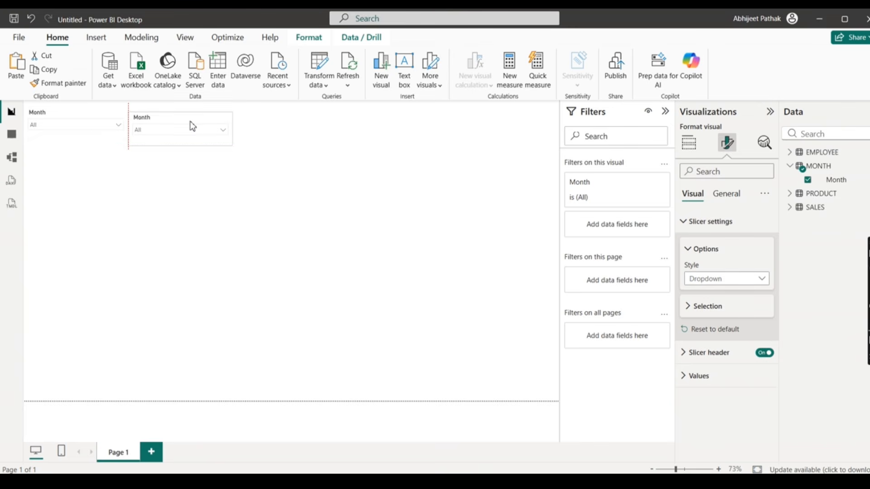
pyautogui.moveTo(190, 123); pyautogui.dragTo(192, 121)
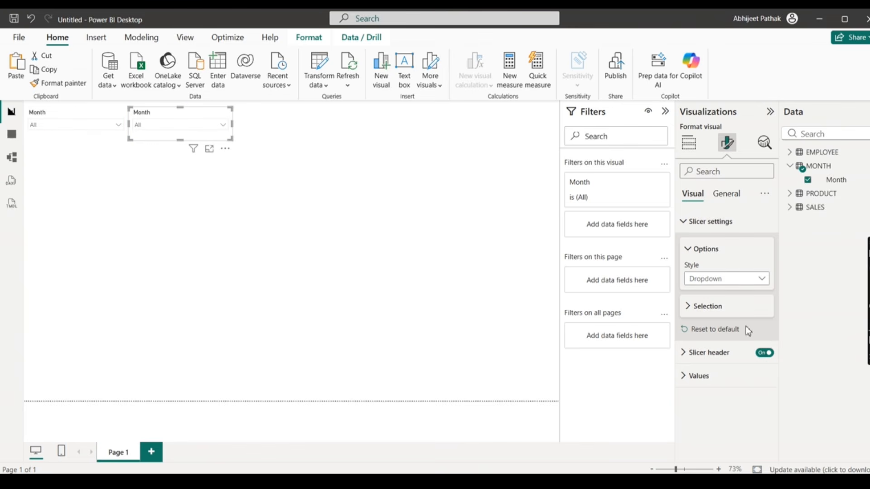
# Step: Replace the Month field in the copied slicer with PRODUCT ID from the PRODUCT table
pyautogui.click(689, 142)
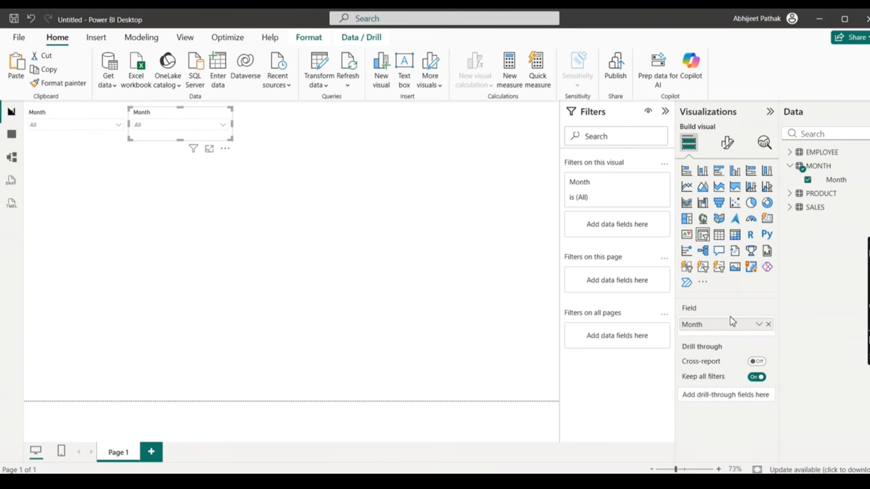
pyautogui.click(767, 325)
pyautogui.click(807, 198)
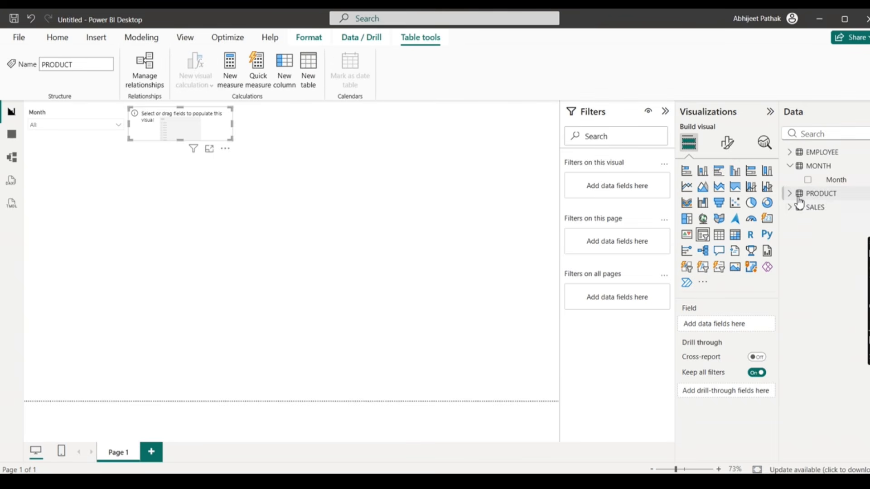
pyautogui.click(789, 194)
pyautogui.click(809, 208)
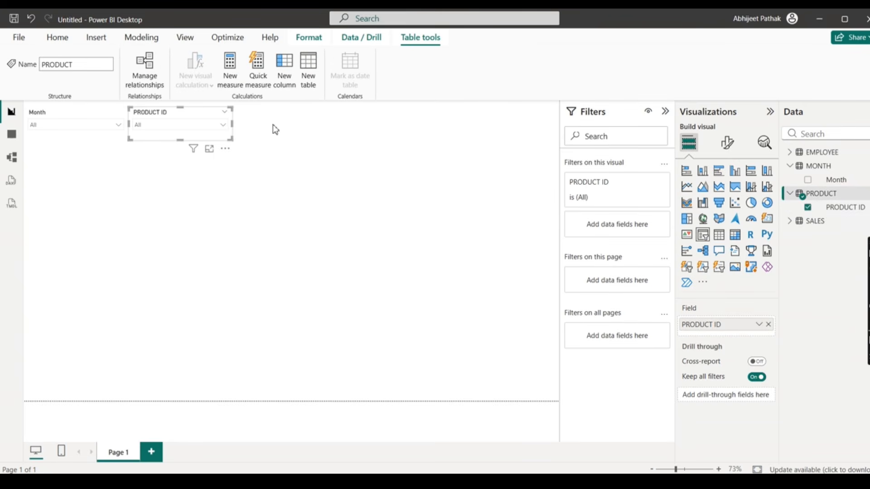
pyautogui.click(333, 183)
# Step: Duplicate the PRODUCT ID slicer and place the copy beside it in the same row
pyautogui.click(230, 137)
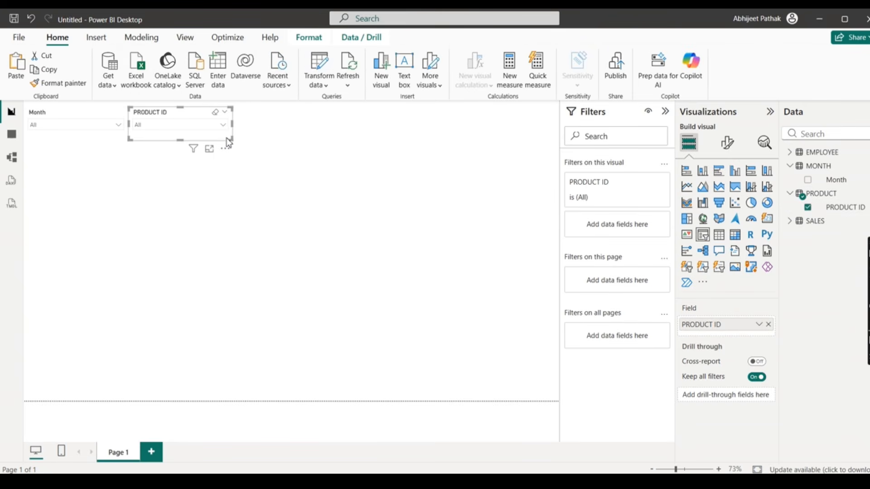
pyautogui.moveTo(231, 137); pyautogui.dragTo(236, 141)
pyautogui.hotkey('ctrl', 'c')
pyautogui.hotkey('ctrl', 'v')
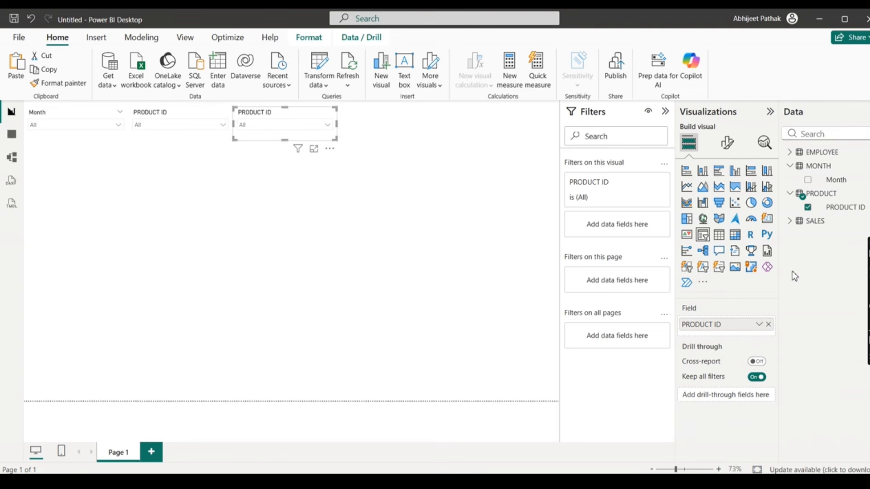
# Step: Replace the third slicer's PRODUCT ID field with EMP NAME from the EMPLOYEE table
pyautogui.click(769, 325)
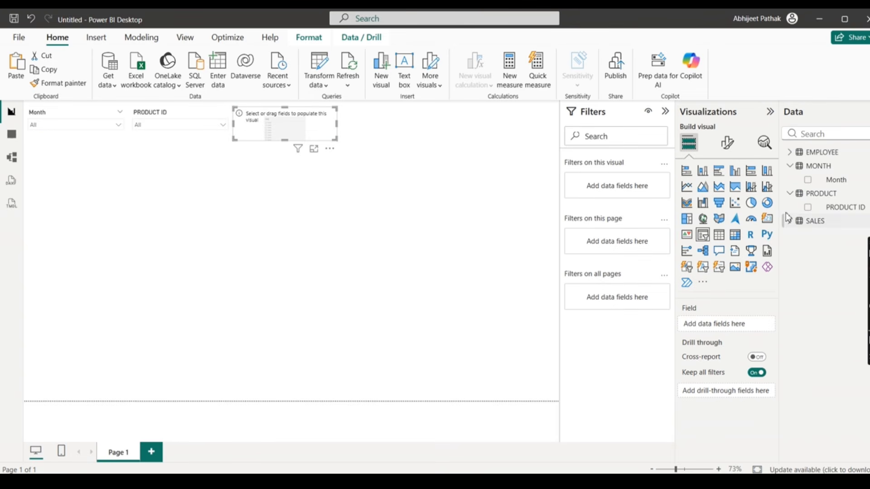
pyautogui.click(792, 153)
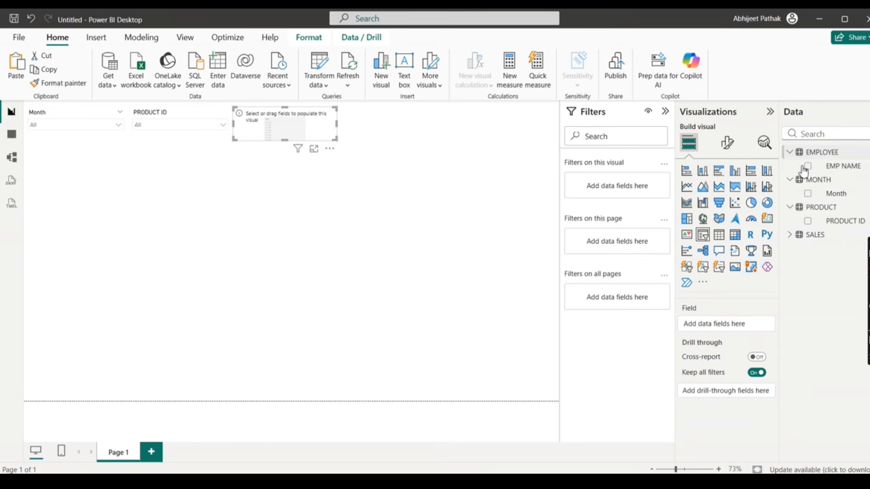
pyautogui.click(808, 167)
pyautogui.click(150, 162)
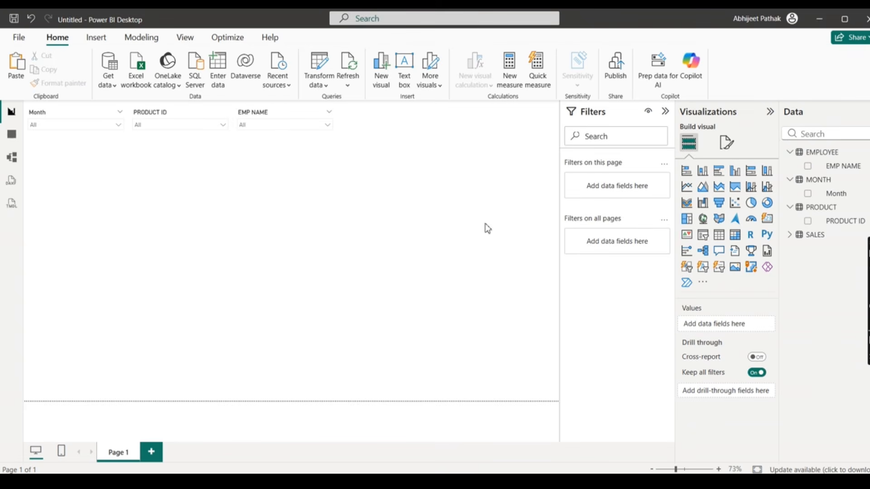
# Step: Create a new measure and name it Total Revenue
pyautogui.click(508, 65)
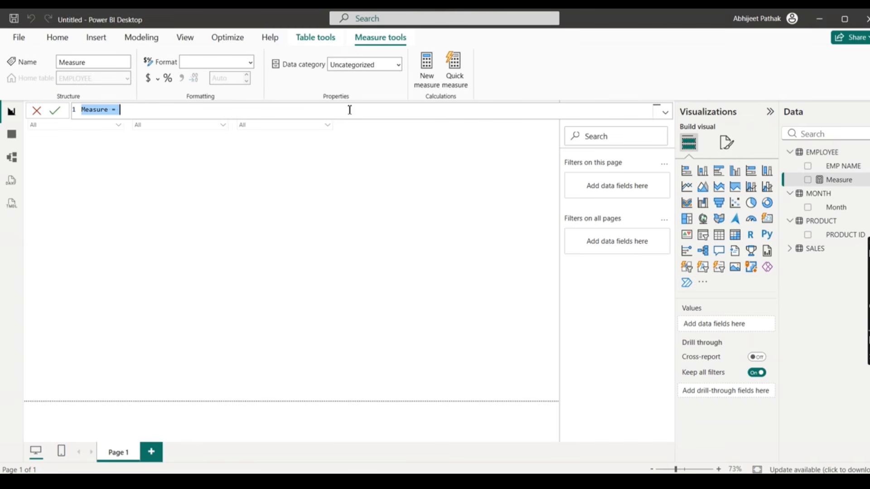
pyautogui.click(111, 111)
pyautogui.press('BackSpace')
pyautogui.press('BackSpace')
pyautogui.press('BackSpace')
pyautogui.press('BackSpace')
pyautogui.press('BackSpace')
pyautogui.press('BackSpace')
pyautogui.press('BackSpace')
pyautogui.press('BackSpace')
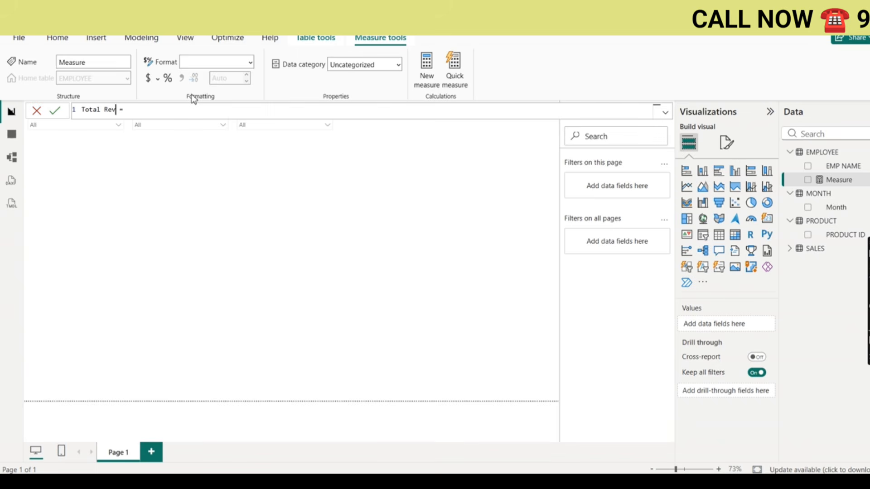
pyautogui.press('BackSpace')
# Step: Define the Total Revenue measure as SUM(SALES[Total Selling Price]) and commit the formula
pyautogui.write('SUM(')
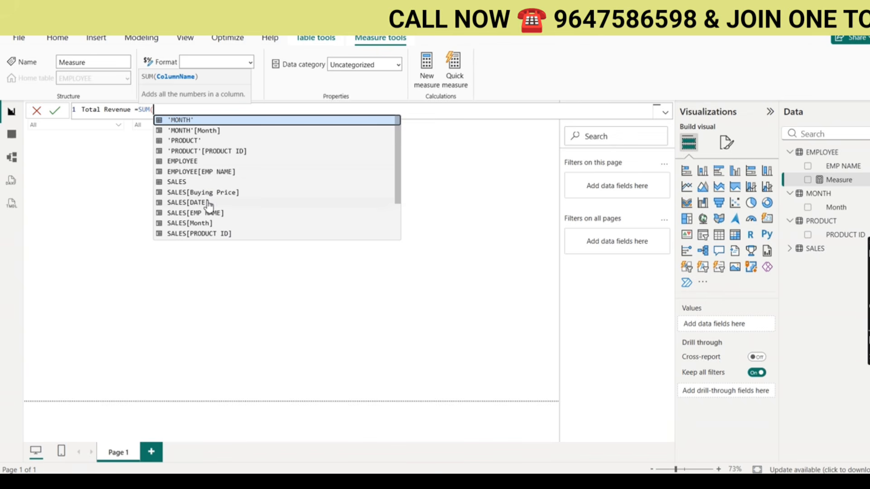
pyautogui.scroll(-2, 215, 225)
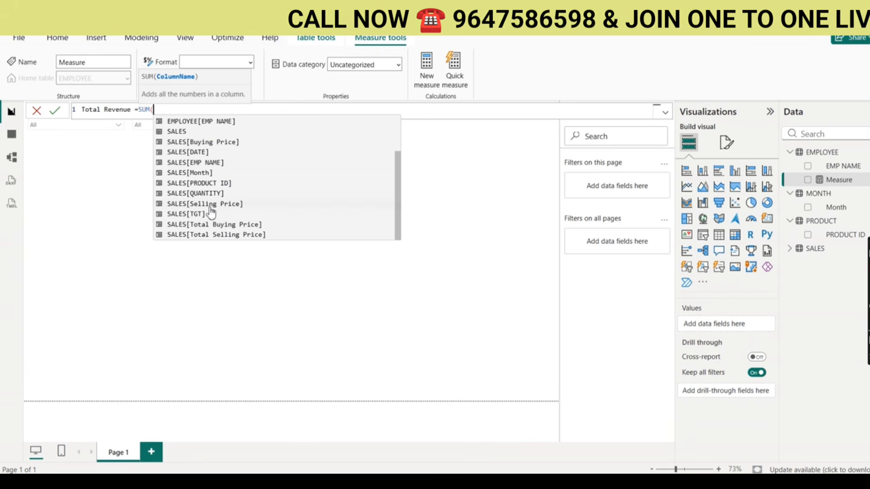
pyautogui.write('to')
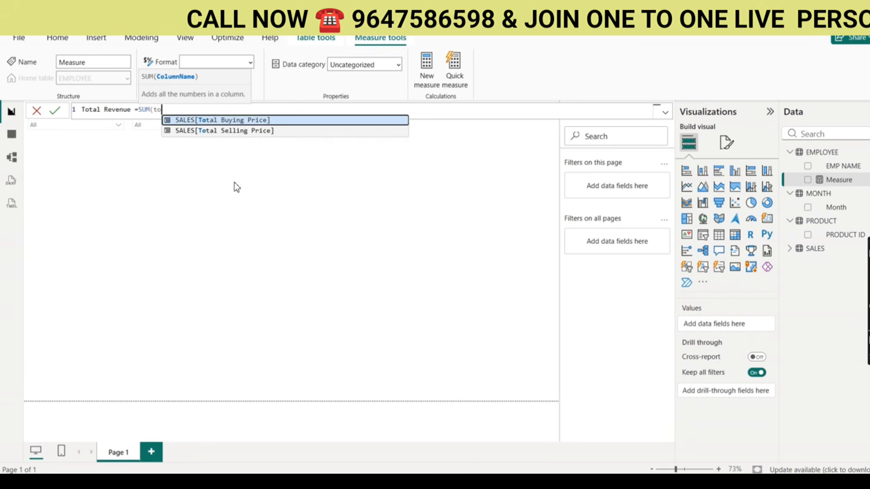
pyautogui.press('BackSpace')
pyautogui.press('BackSpace')
pyautogui.write('sale')
pyautogui.press('Down')
pyautogui.press('Down')
pyautogui.press('Down')
pyautogui.press('Down')
pyautogui.press('Down')
pyautogui.press('Down')
pyautogui.press('Down')
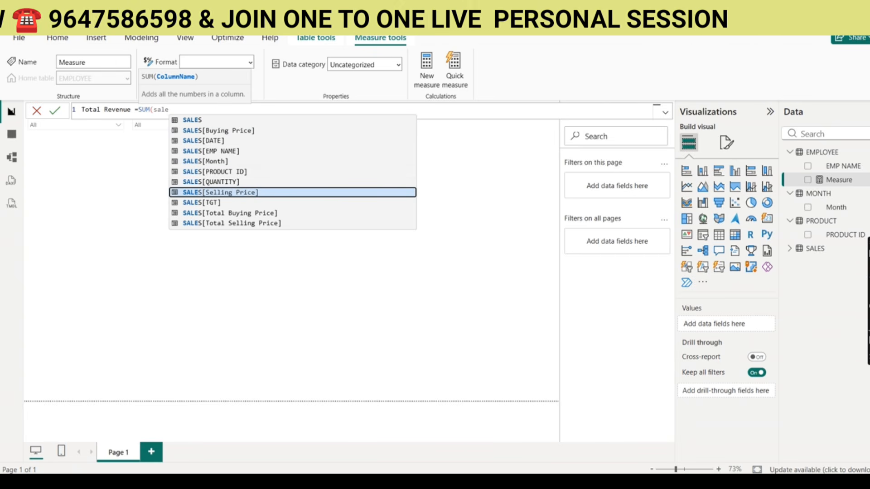
pyautogui.press('Down')
pyautogui.press('Down')
pyautogui.press('Down')
pyautogui.press('Tab')
pyautogui.write(')')
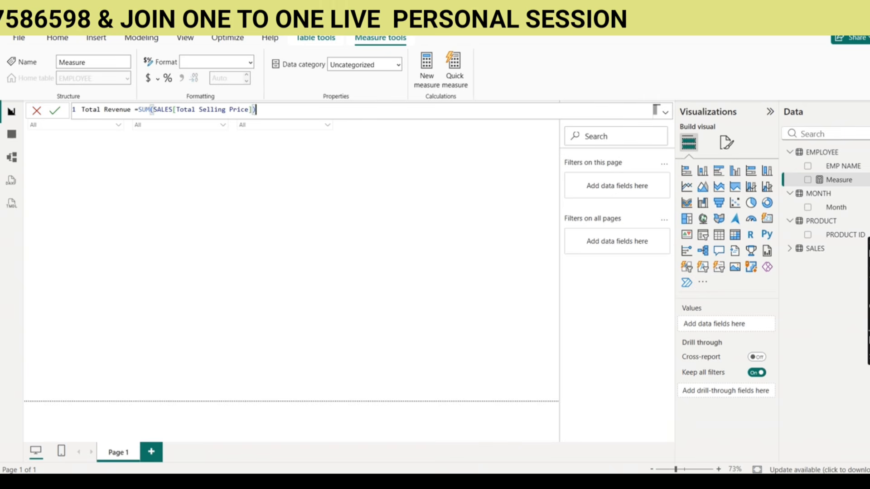
pyautogui.press('Return')
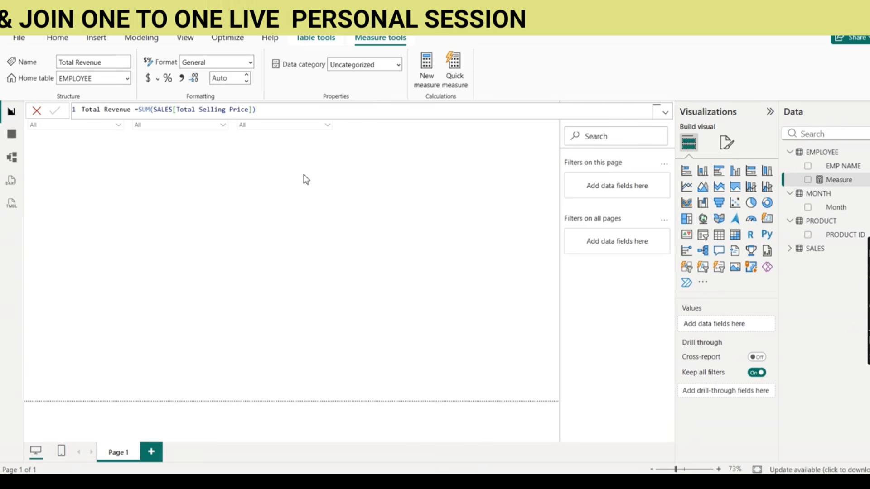
pyautogui.click(410, 209)
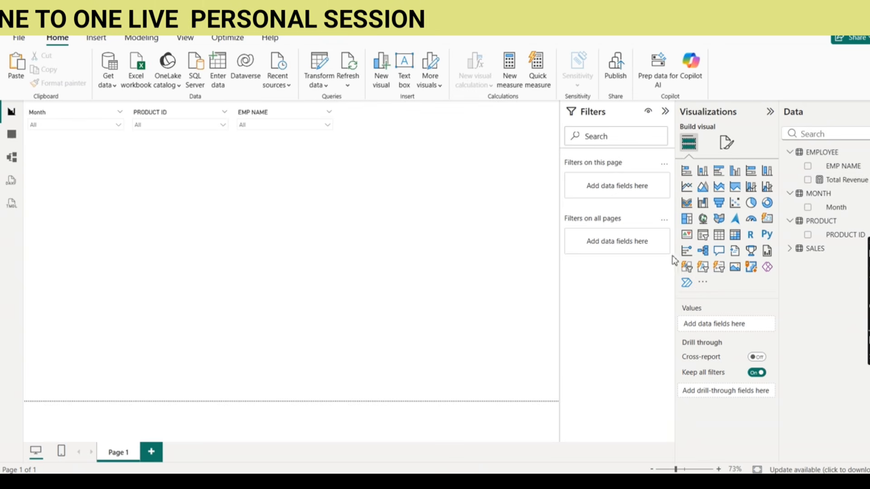
# Step: Add a card visual showing Total Revenue, shrink it and position it below the Month slicer
pyautogui.click(767, 219)
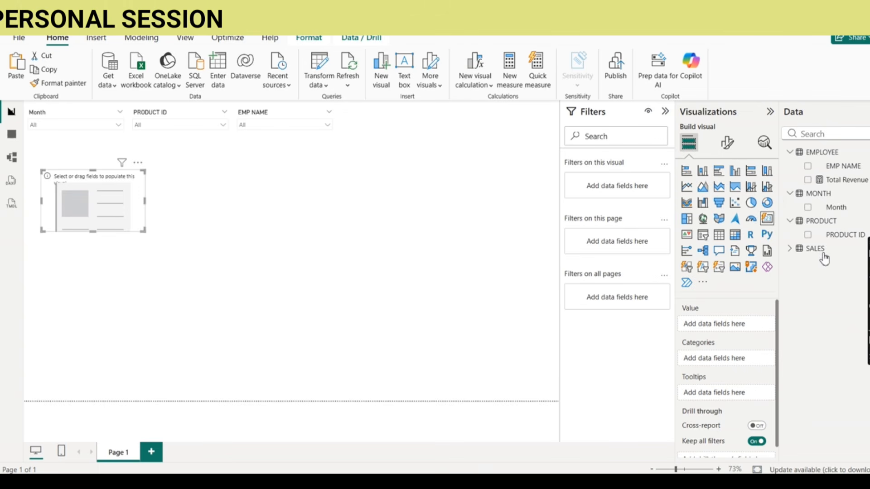
pyautogui.click(808, 180)
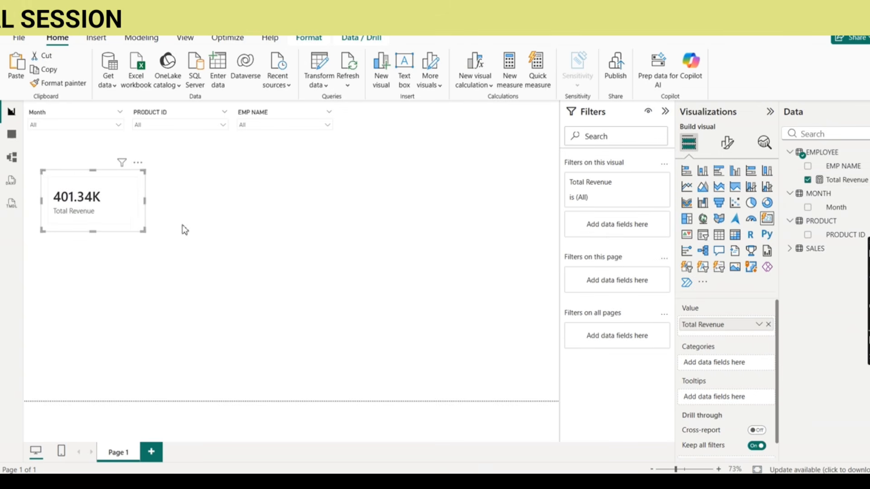
pyautogui.moveTo(141, 228); pyautogui.dragTo(132, 217)
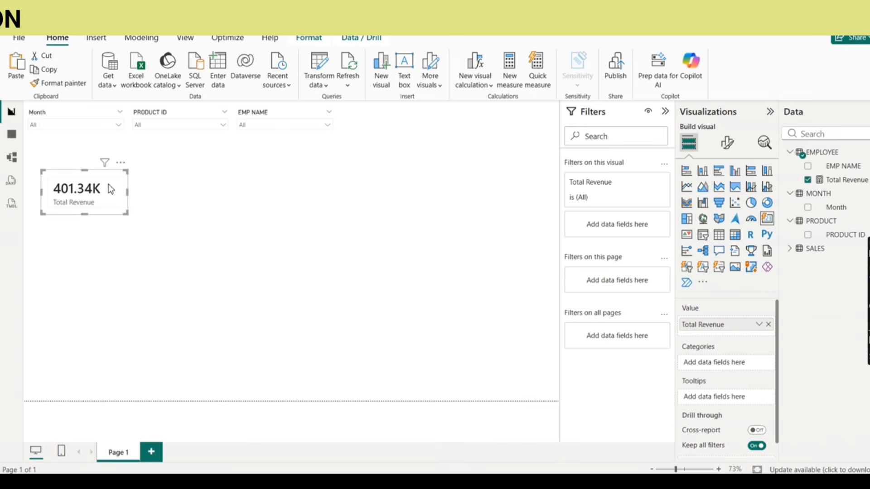
pyautogui.moveTo(111, 189); pyautogui.dragTo(118, 182)
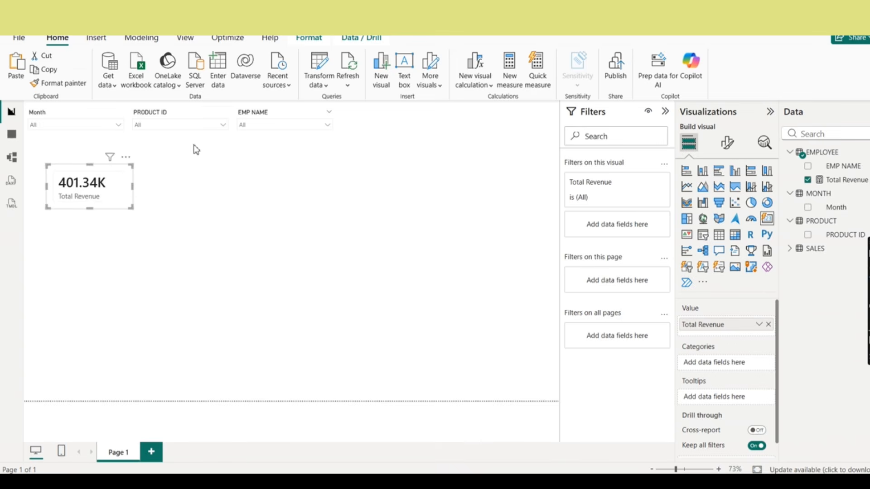
# Step: Check how the Total Revenue card responds to selecting the first employee in the EMP NAME slicer, clearing that selection again
pyautogui.click(262, 129)
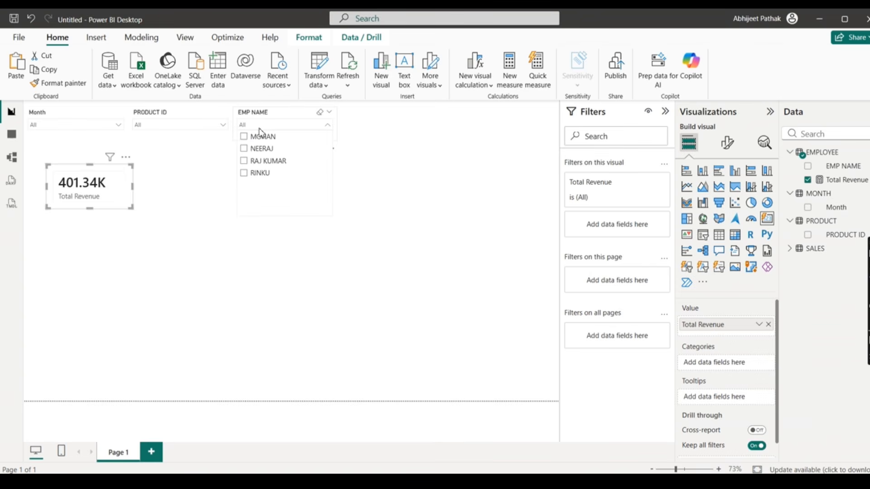
pyautogui.click(244, 137)
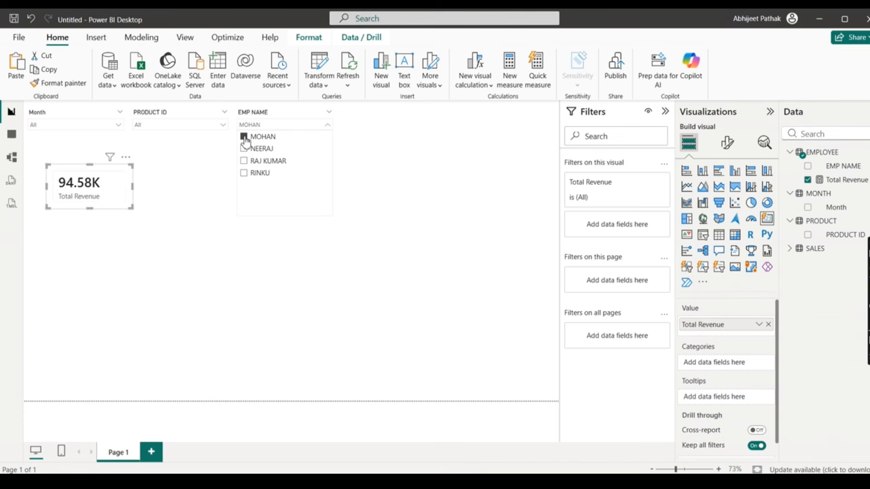
pyautogui.click(244, 137)
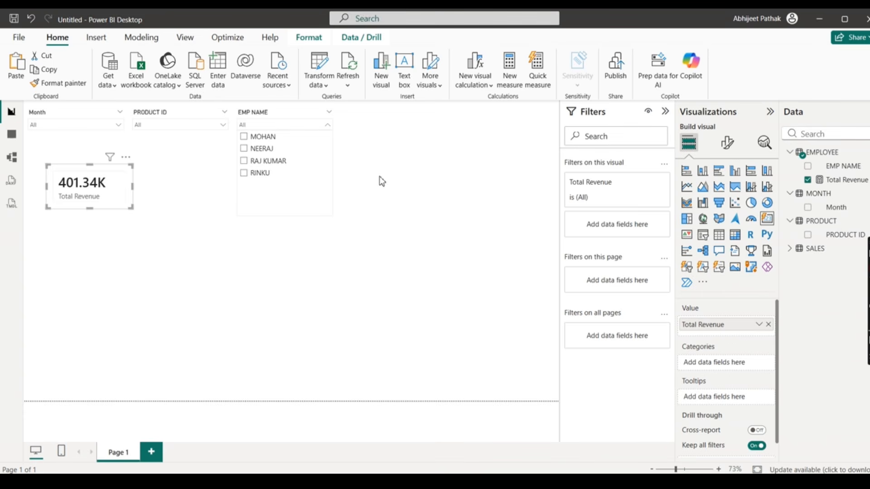
pyautogui.click(319, 185)
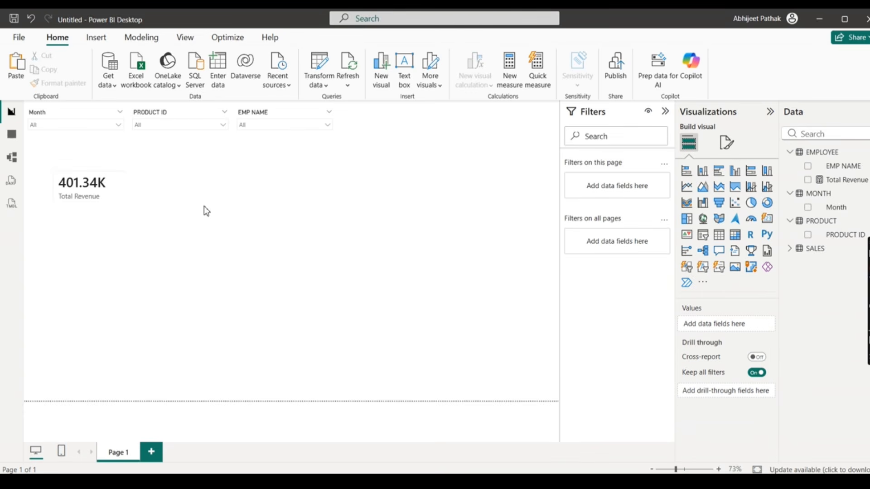
# Step: Create a new measure named Total Ach % and begin its formula with [Total Revenue]
pyautogui.click(811, 136)
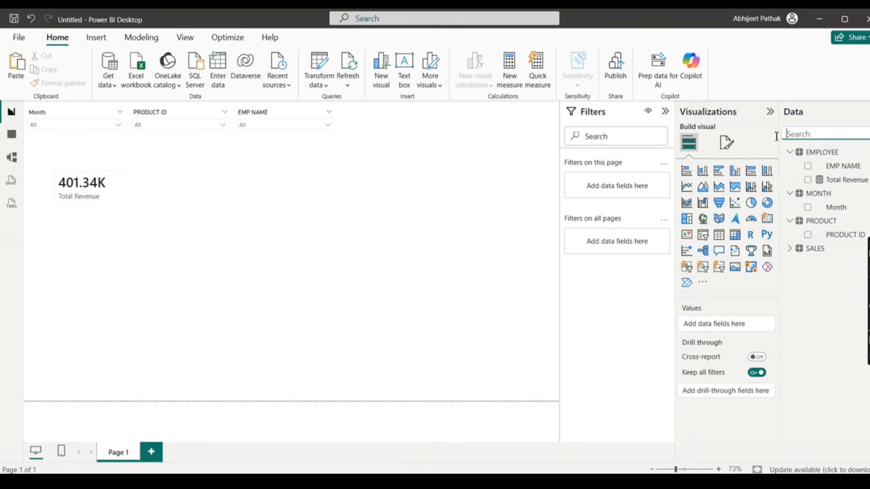
pyautogui.click(422, 167)
pyautogui.click(511, 71)
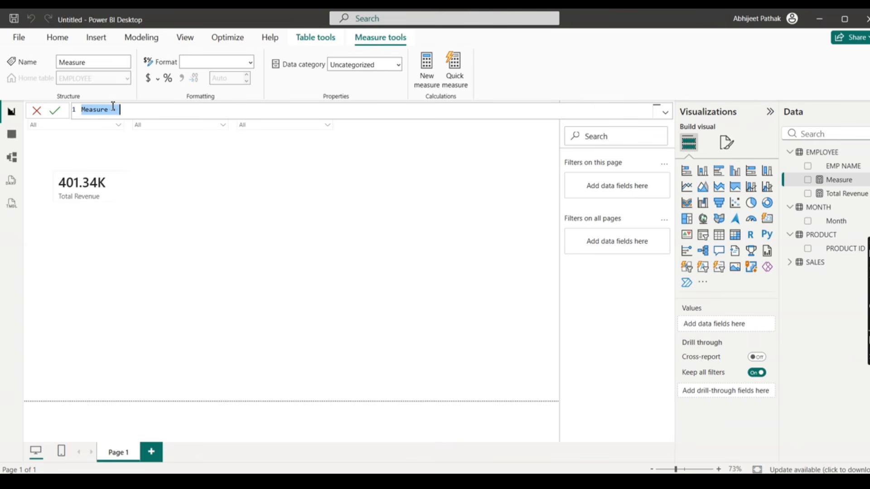
pyautogui.click(113, 108)
pyautogui.write('Total Tgt')
pyautogui.write('total')
pyautogui.press('Tab')
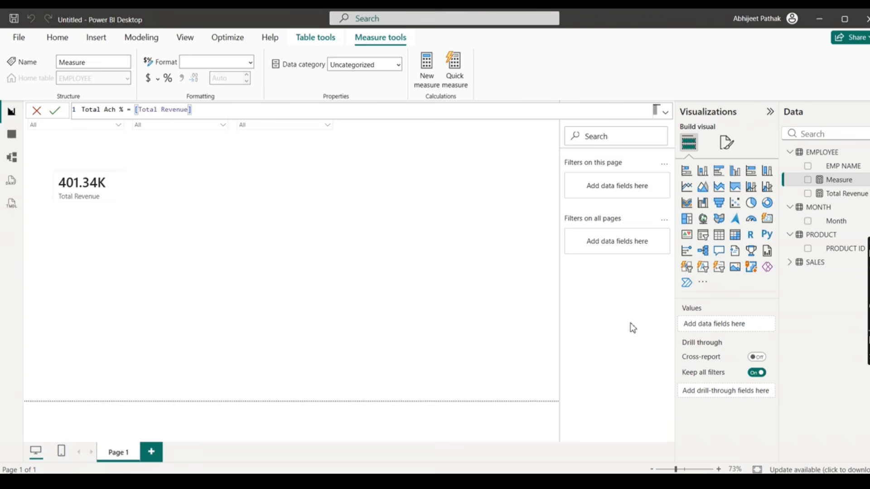
# Step: Complete the Total Ach % formula by dividing by SUM(SALES[TGT]) and commit it
pyautogui.write('/sum')
pyautogui.press('Tab')
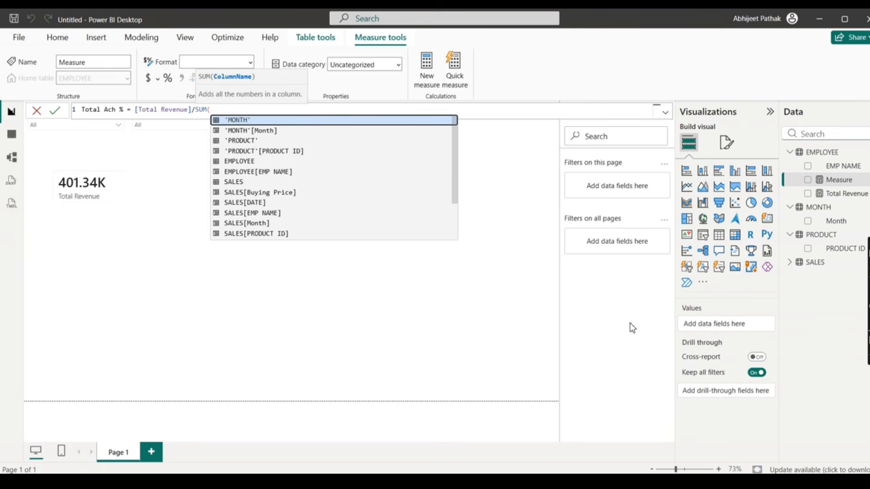
pyautogui.write('sal')
pyautogui.press('Down')
pyautogui.press('Down')
pyautogui.press('Down')
pyautogui.press('Down')
pyautogui.press('Down')
pyautogui.press('Down')
pyautogui.press('Down')
pyautogui.press('Down')
pyautogui.press('Down')
pyautogui.press('Down')
pyautogui.press('Down')
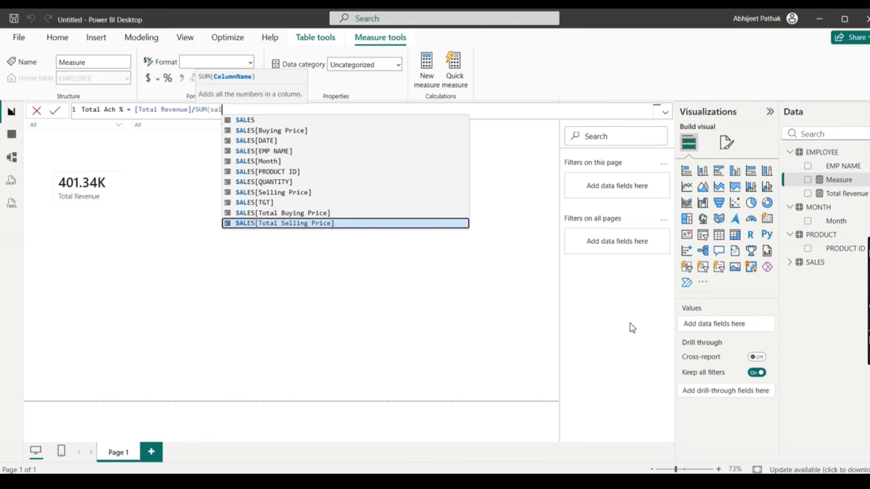
pyautogui.press('Down')
pyautogui.press('Down')
pyautogui.press('Down')
pyautogui.press('Down')
pyautogui.press('Down')
pyautogui.press('Down')
pyautogui.press('Down')
pyautogui.press('Down')
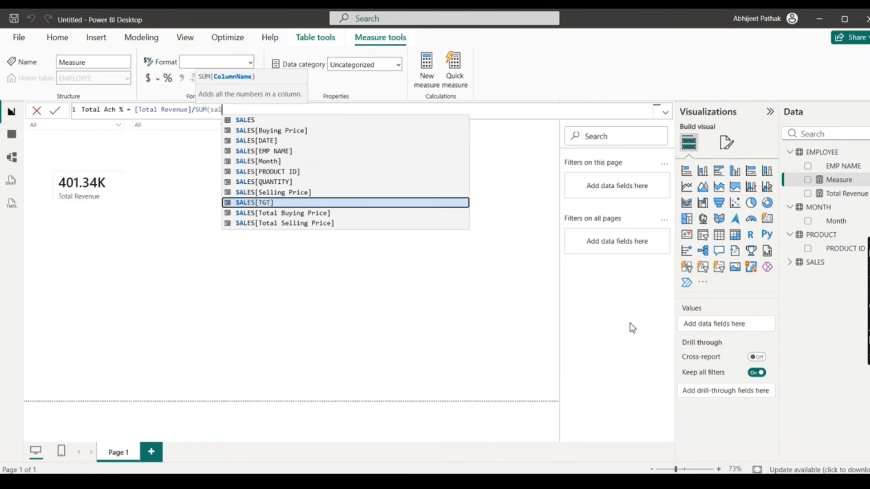
pyautogui.press('Tab')
pyautogui.write(')')
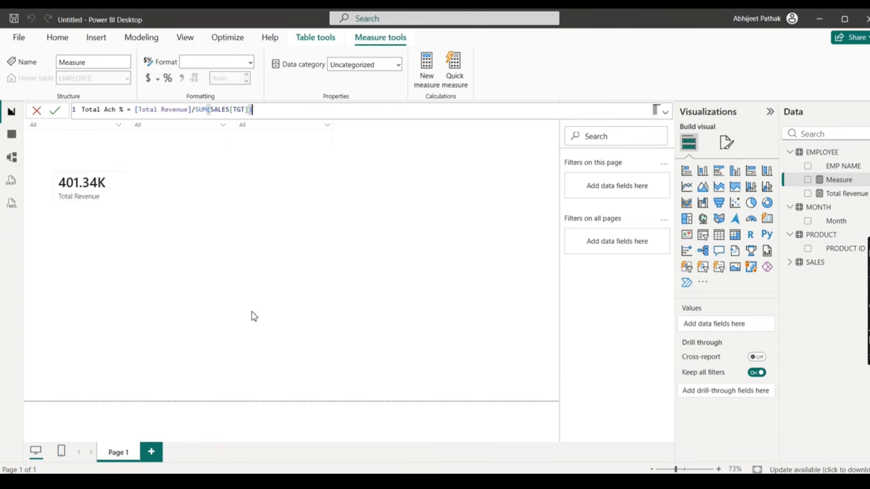
pyautogui.press('Return')
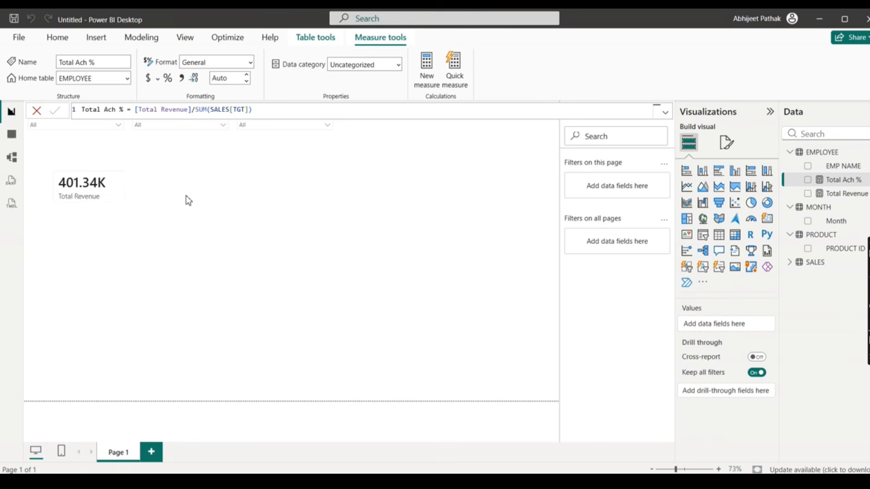
# Step: Duplicate the Total Revenue card beside the original and replace the copy's value field with Total Ach %
pyautogui.click(95, 193)
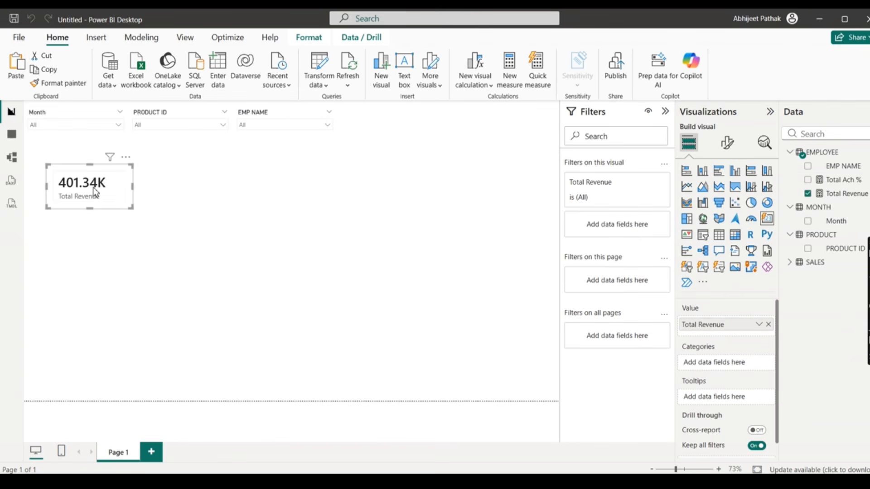
pyautogui.moveTo(95, 193); pyautogui.dragTo(219, 192)
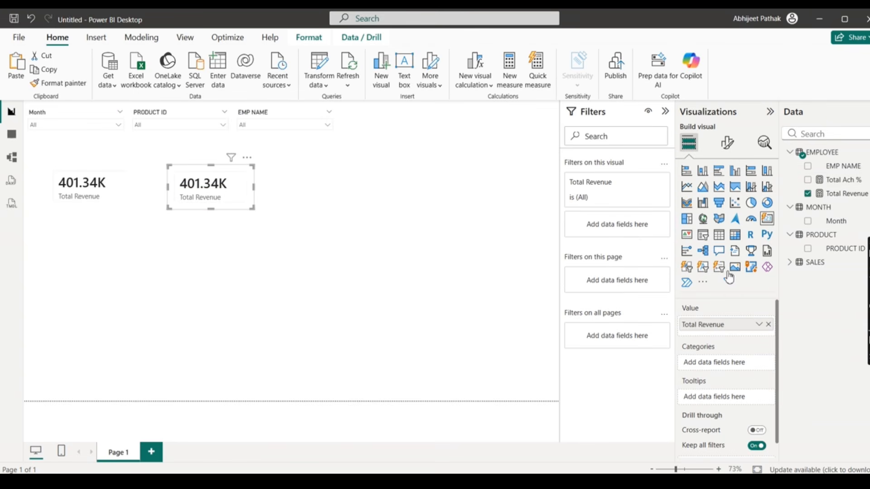
pyautogui.click(807, 180)
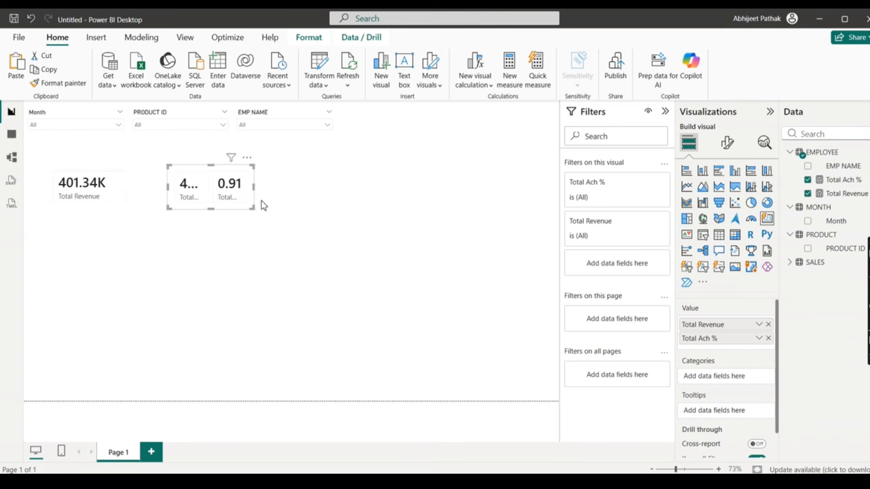
pyautogui.click(769, 325)
# Step: Set the format of the Total Ach % measure to Percentage
pyautogui.click(844, 181)
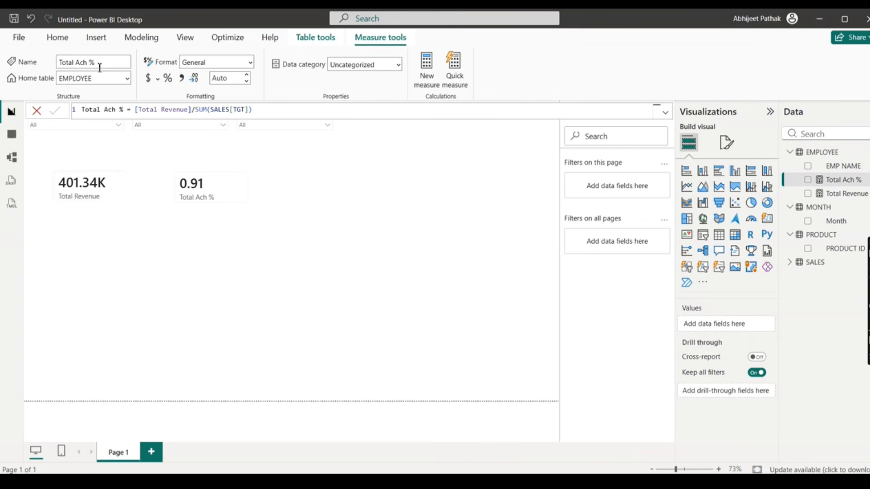
pyautogui.click(229, 64)
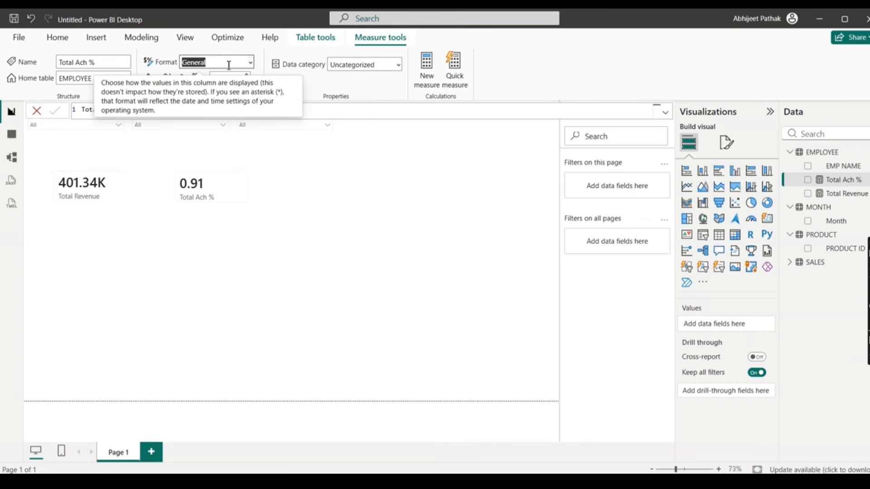
pyautogui.click(252, 65)
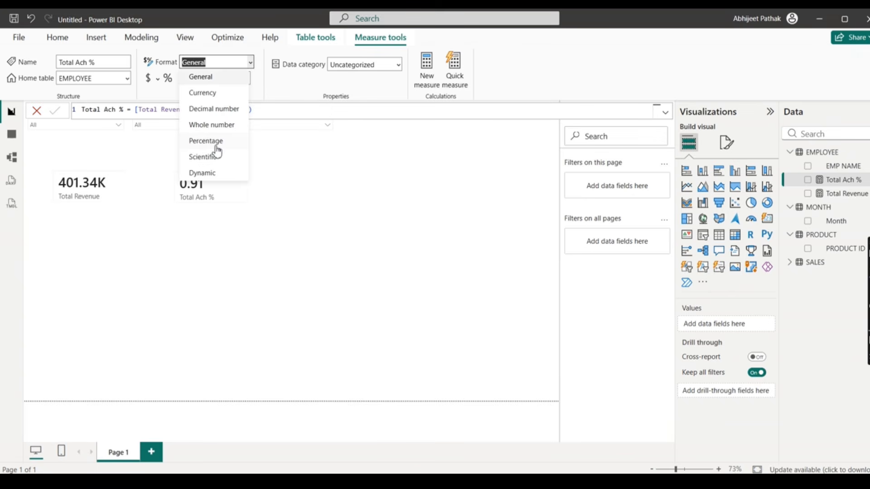
pyautogui.click(265, 189)
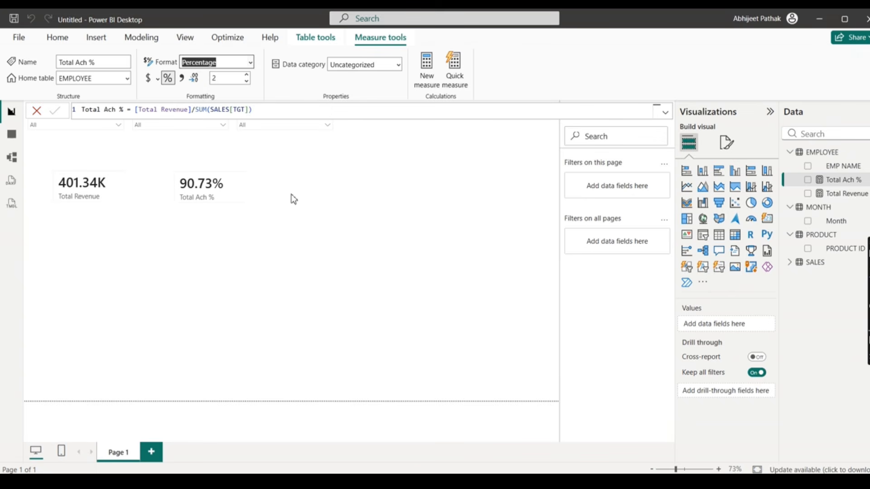
pyautogui.click(207, 232)
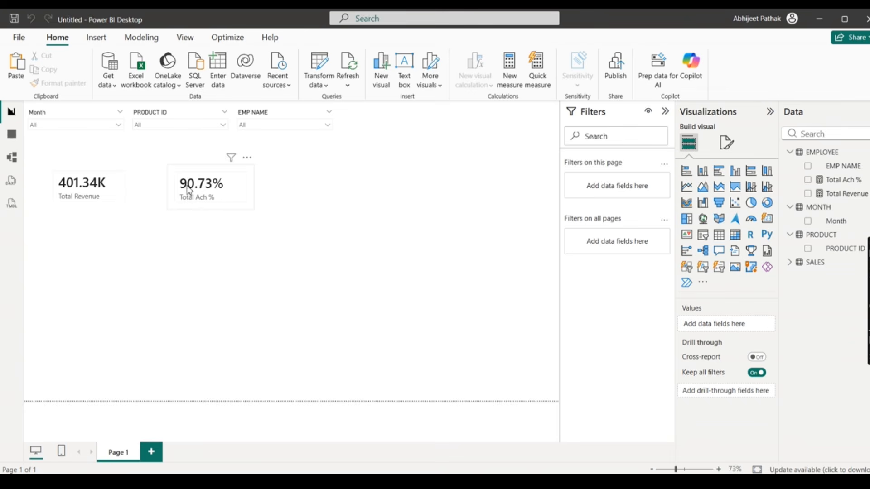
# Step: Filter the report to the first employee in the EMP NAME slicer to examine both cards
pyautogui.click(278, 124)
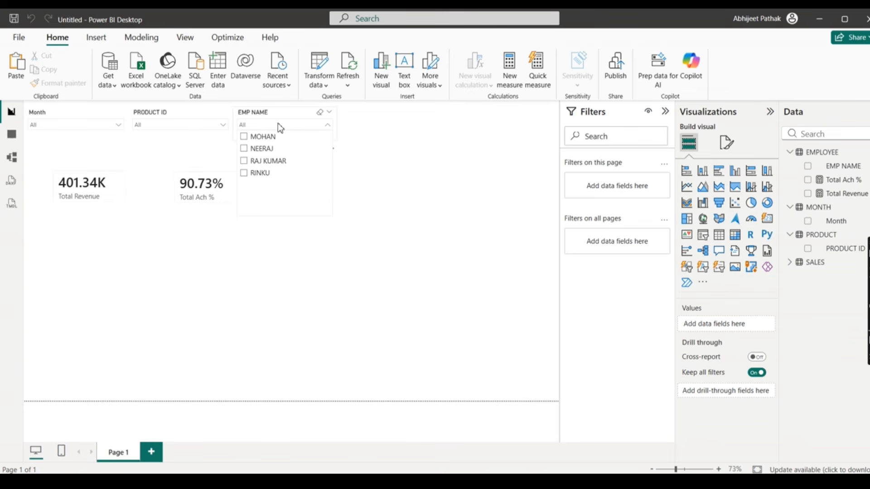
pyautogui.click(252, 138)
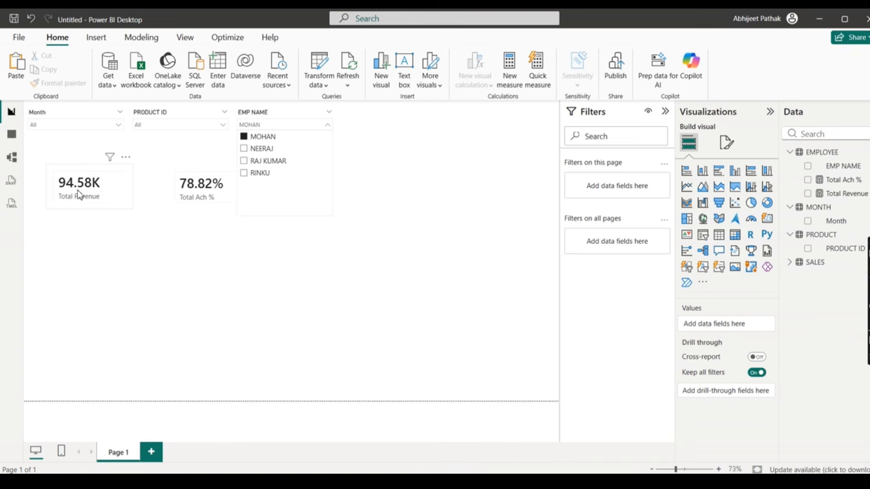
pyautogui.click(173, 247)
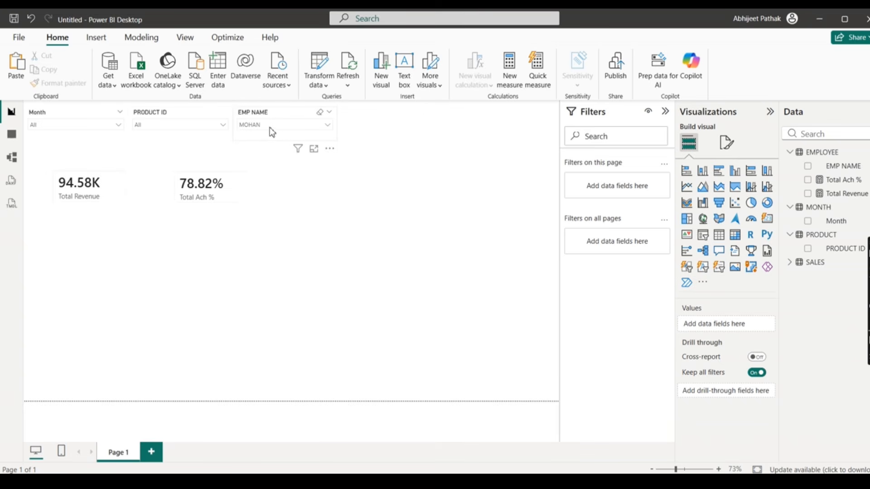
# Step: Filter the Month slicer by Dec, Feb and Jan in turn to compare the employee's Total Ach %, leaving Jan selected
pyautogui.click(91, 126)
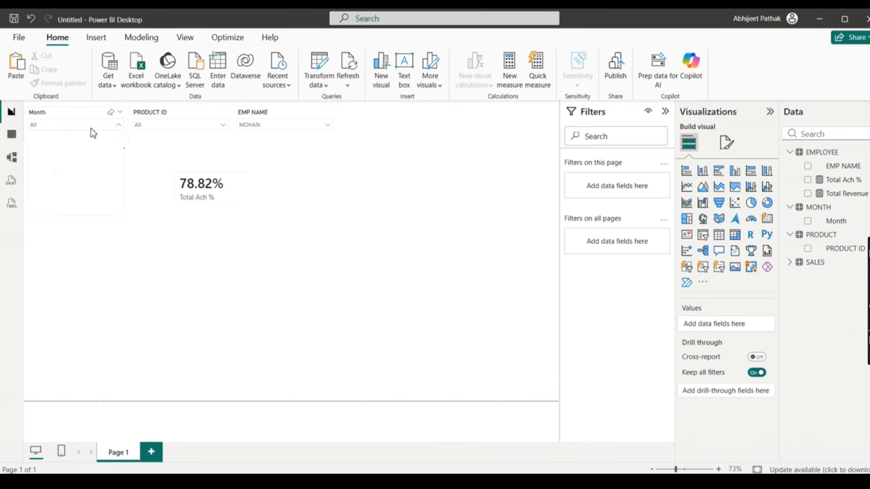
pyautogui.click(46, 160)
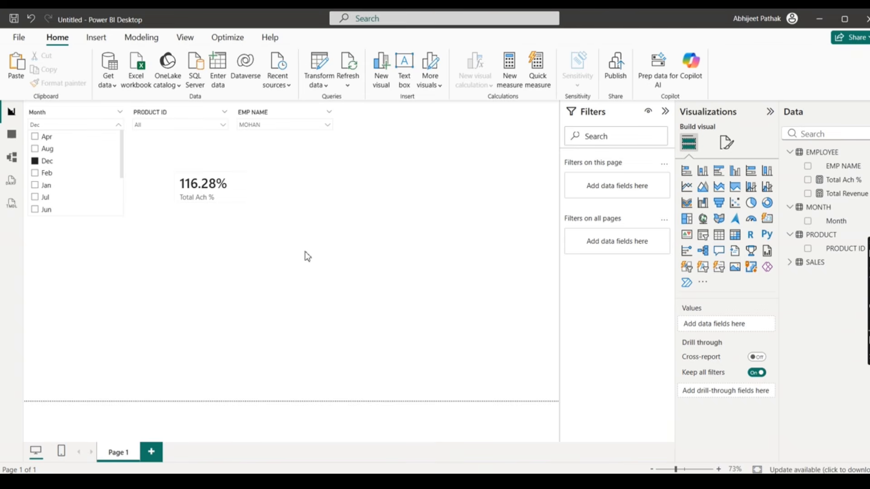
pyautogui.click(37, 173)
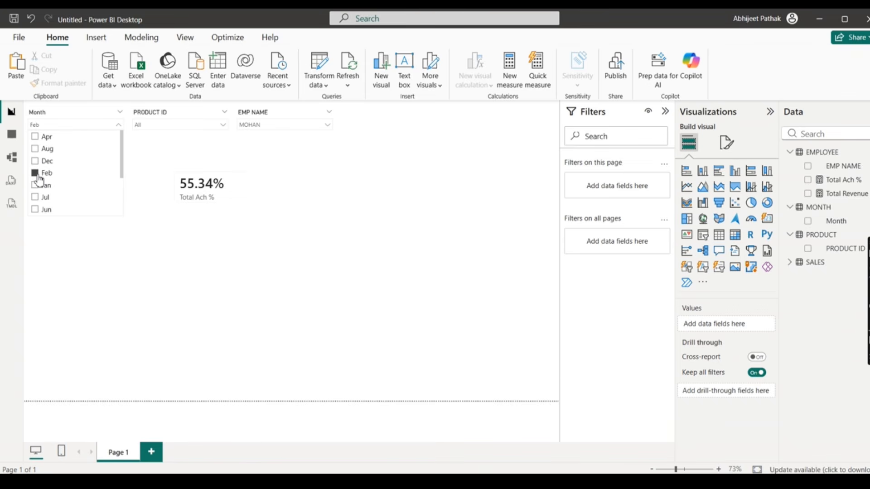
pyautogui.click(36, 185)
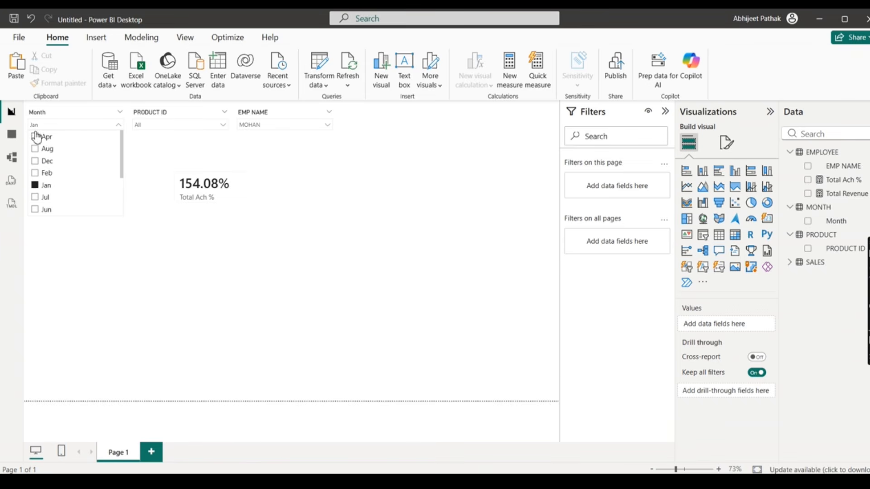
pyautogui.click(123, 256)
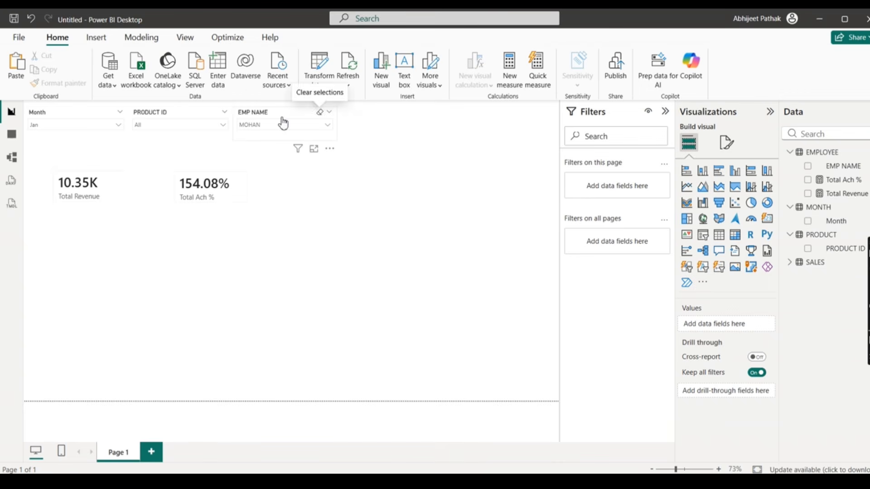
# Step: Clear the EMP NAME selection and filter the PRODUCT ID slicer to P0025 to examine that product's figures for January
pyautogui.click(320, 112)
pyautogui.click(176, 125)
pyautogui.click(157, 149)
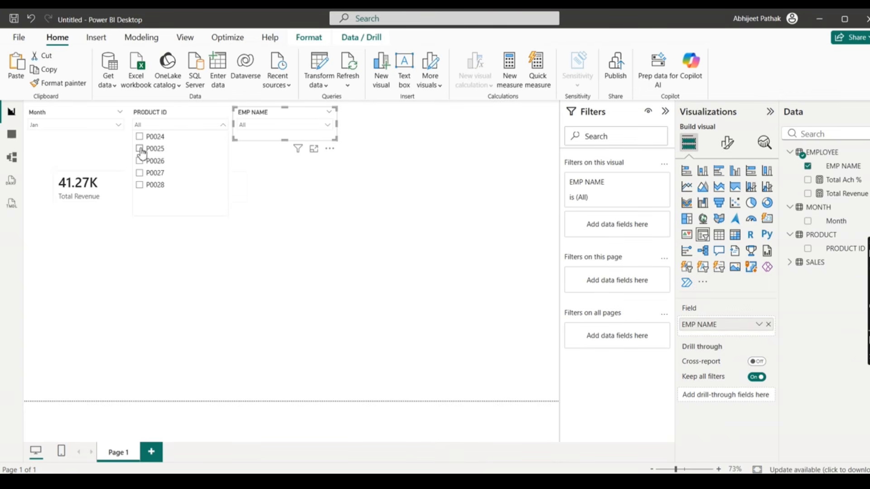
pyautogui.click(176, 273)
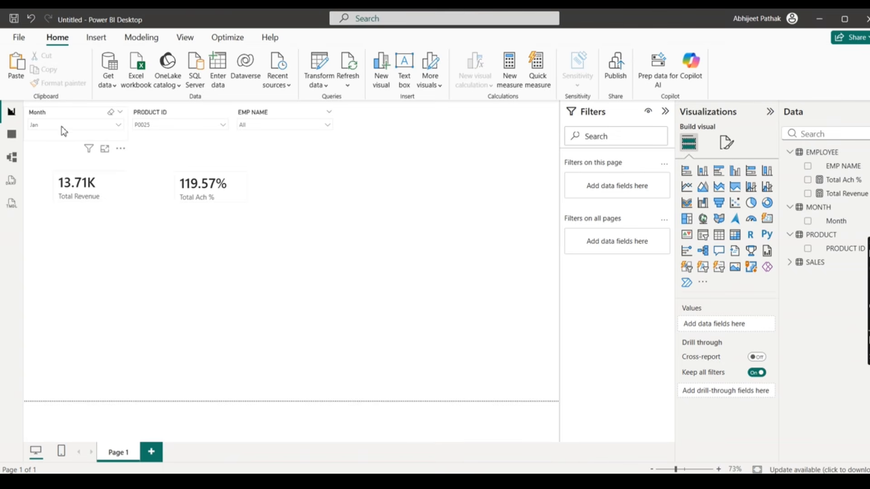
# Step: Clear the selections in the Month and PRODUCT ID slicers so the cards cover all data
pyautogui.click(109, 122)
pyautogui.click(111, 121)
pyautogui.click(112, 116)
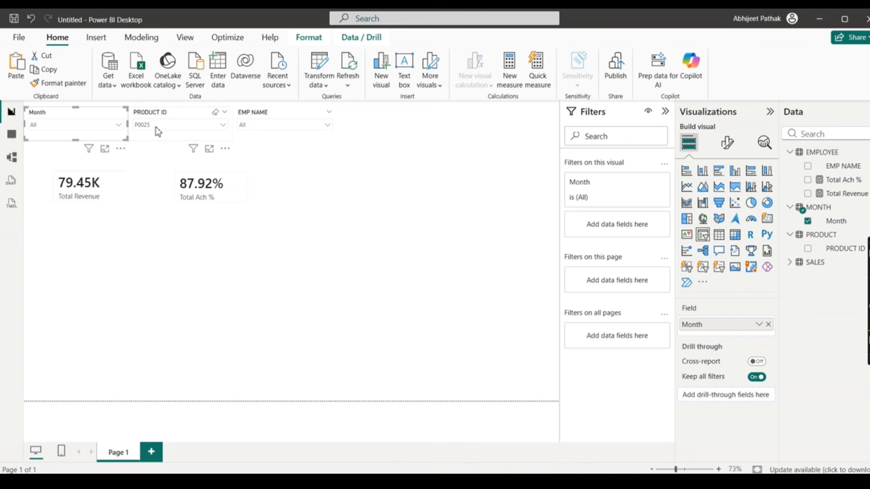
pyautogui.click(216, 113)
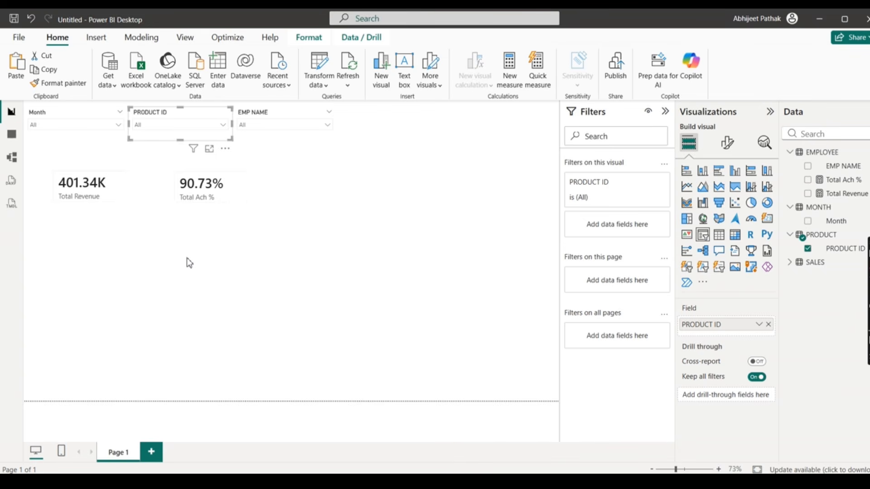
pyautogui.click(184, 272)
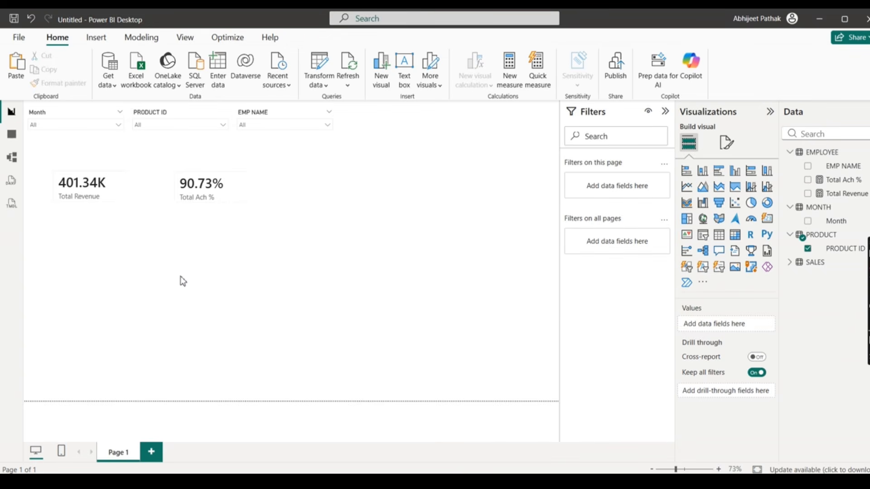
# Step: Add a clustered column chart of Total Ach % by Month below the cards and enlarge it until all the months show
pyautogui.click(735, 174)
pyautogui.moveTo(109, 277); pyautogui.dragTo(171, 295)
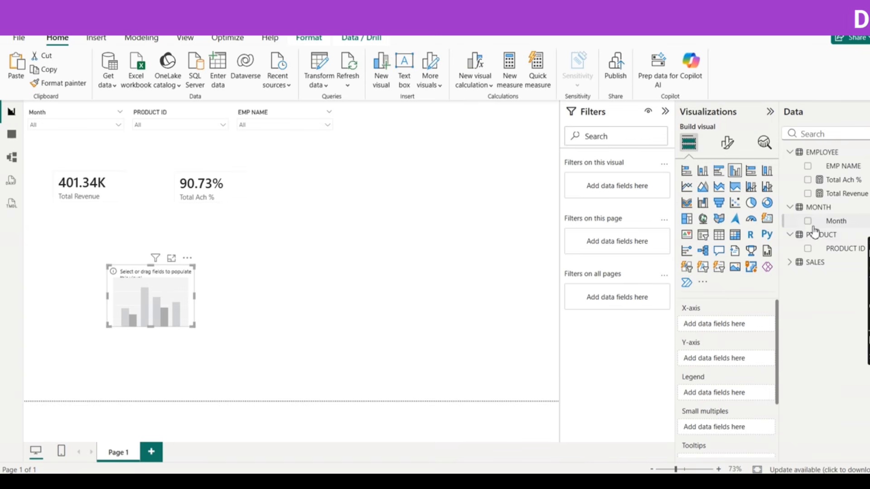
pyautogui.moveTo(811, 223); pyautogui.dragTo(718, 324)
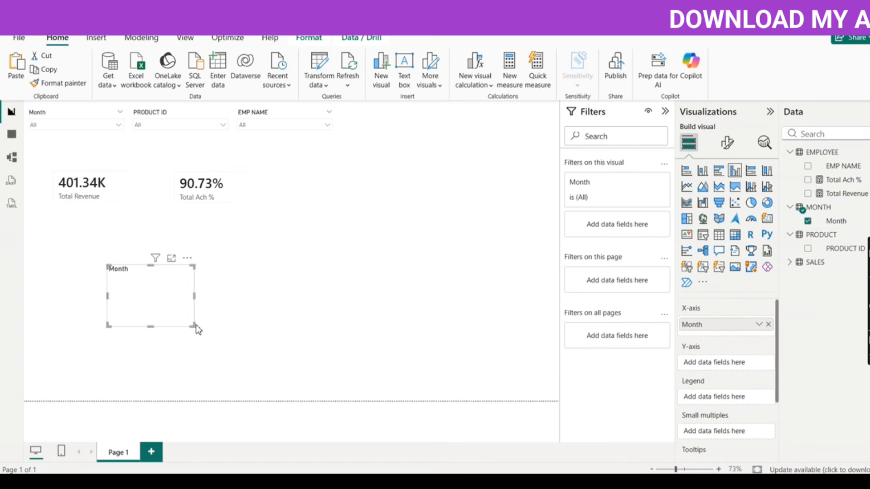
pyautogui.moveTo(193, 322); pyautogui.dragTo(434, 348)
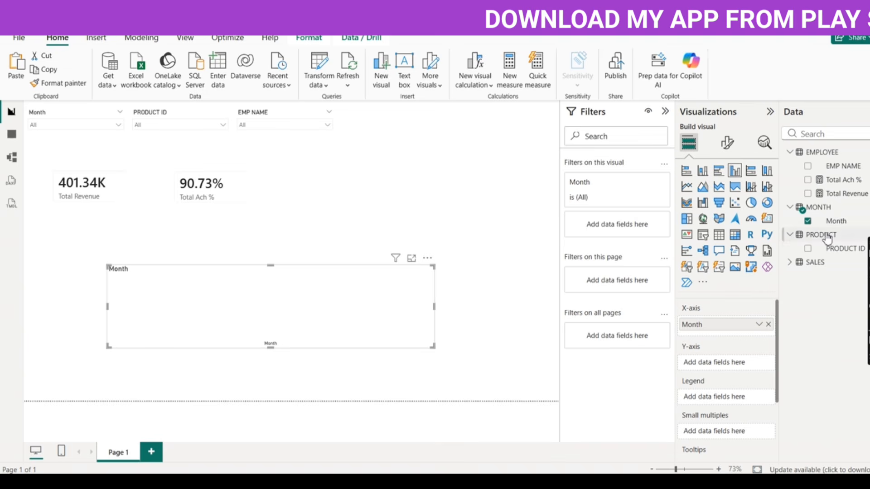
pyautogui.click(808, 180)
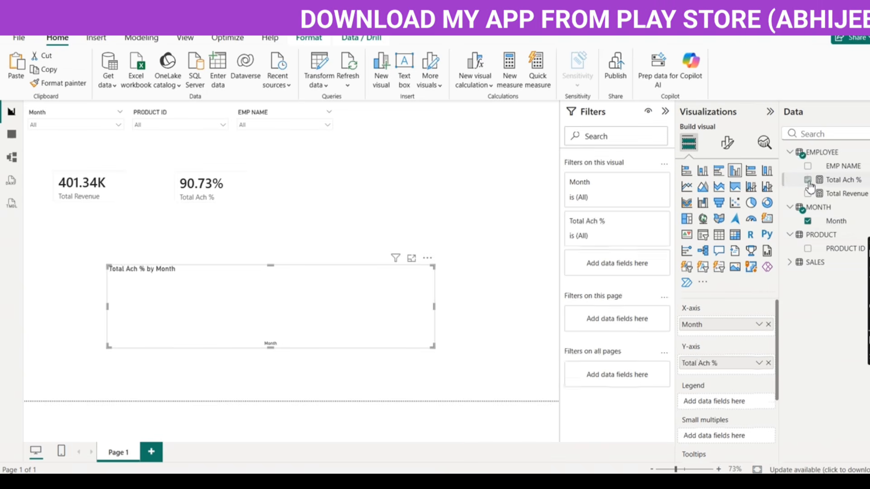
pyautogui.moveTo(434, 348); pyautogui.dragTo(506, 394)
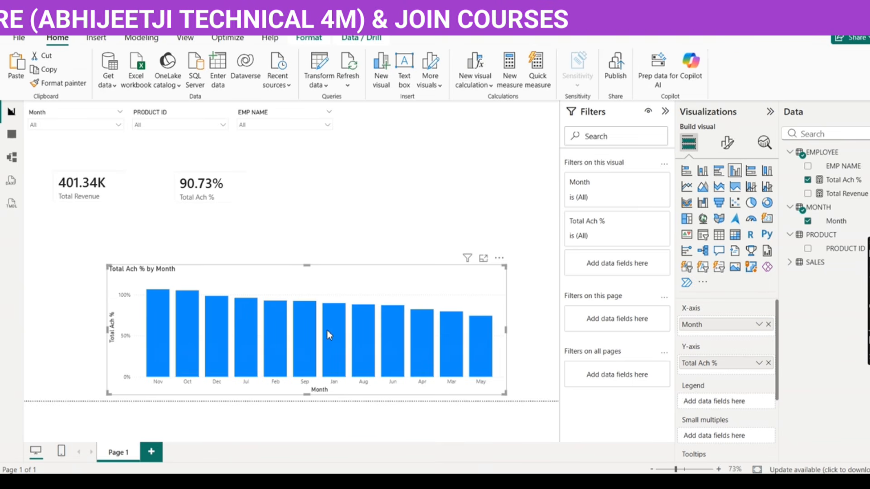
# Step: Examine the January column, then delete the Total Ach % by Month chart
pyautogui.moveTo(329, 330)
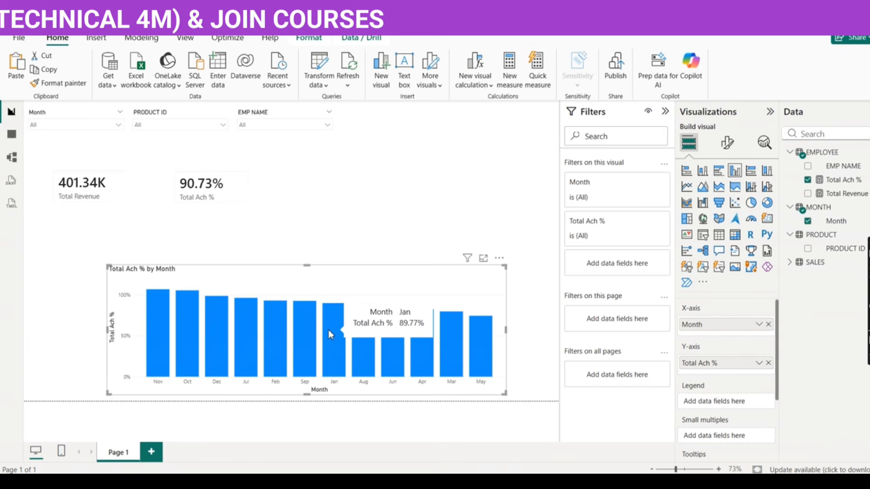
pyautogui.moveTo(339, 283); pyautogui.dragTo(270, 252)
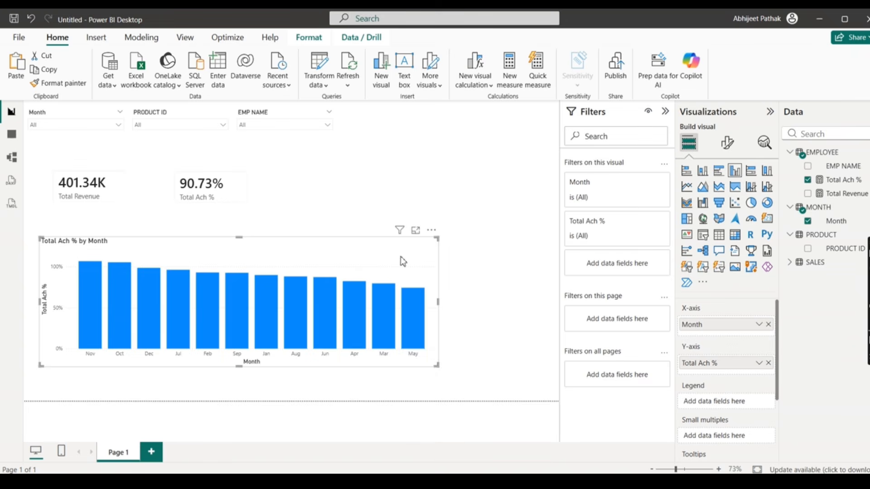
pyautogui.press('Delete')
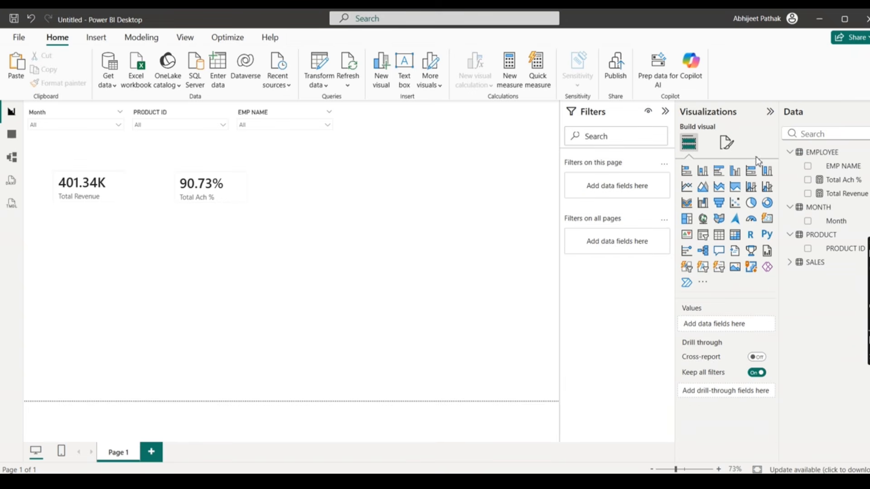
# Step: Add an empty line and clustered column chart below the cards and widen it
pyautogui.click(766, 188)
pyautogui.moveTo(107, 281); pyautogui.dragTo(232, 304)
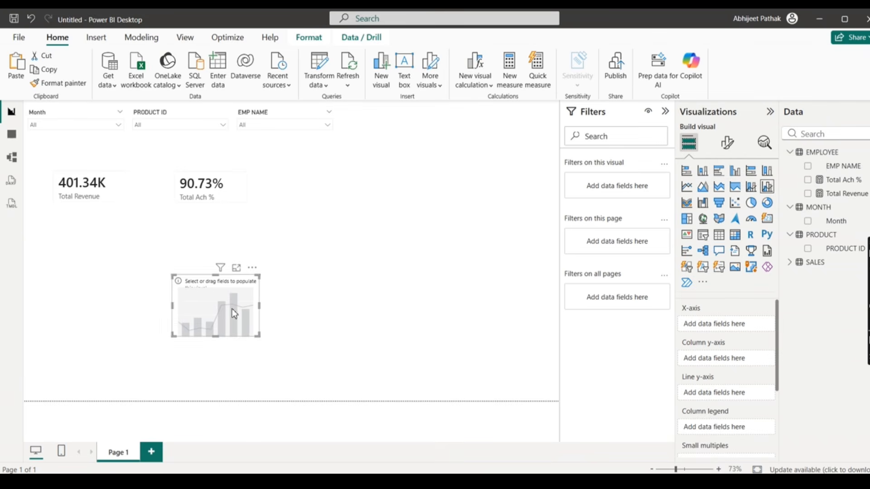
pyautogui.moveTo(259, 338); pyautogui.dragTo(406, 347)
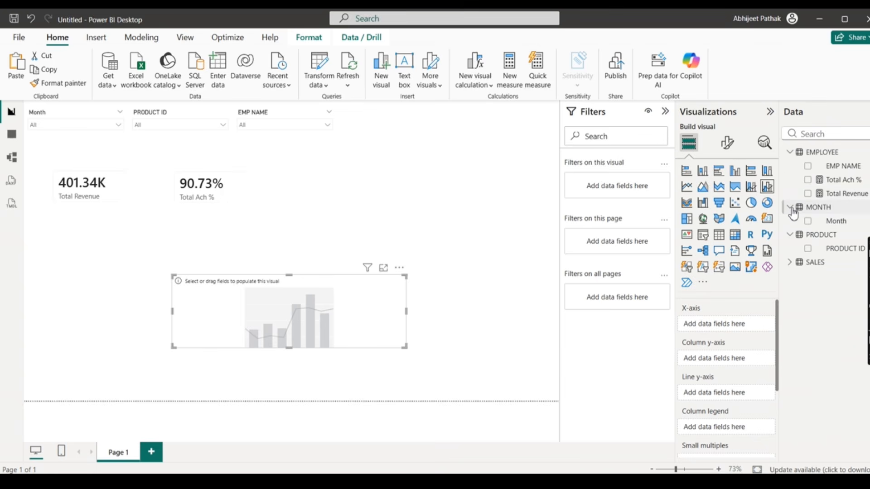
# Step: Create a measure Total Tgt = SUM(SALES[TGT]) in the EMPLOYEE table
pyautogui.click(447, 180)
pyautogui.click(510, 68)
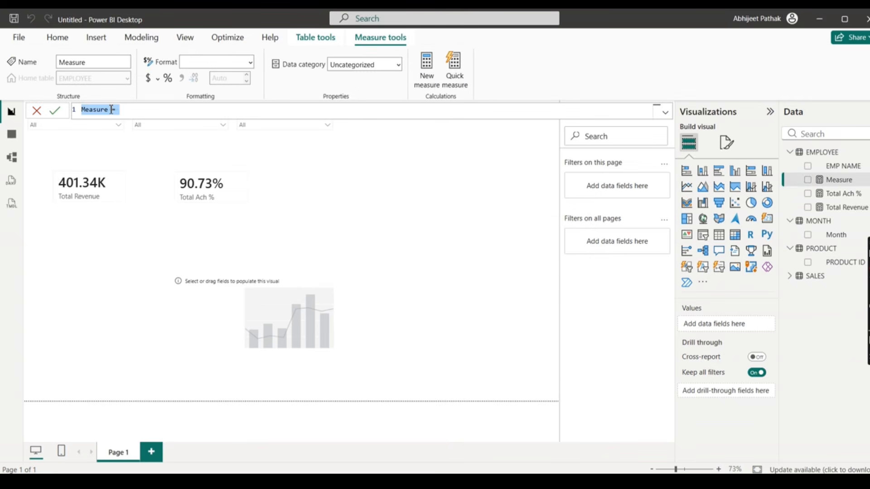
pyautogui.click(110, 109)
pyautogui.press('BackSpace')
pyautogui.press('BackSpace')
pyautogui.press('BackSpace')
pyautogui.press('BackSpace')
pyautogui.press('BackSpace')
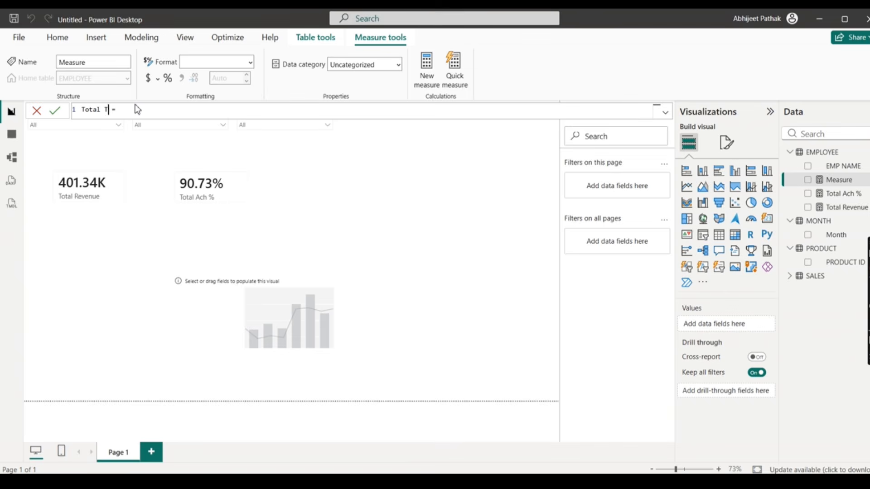
pyautogui.write('SUM(sal')
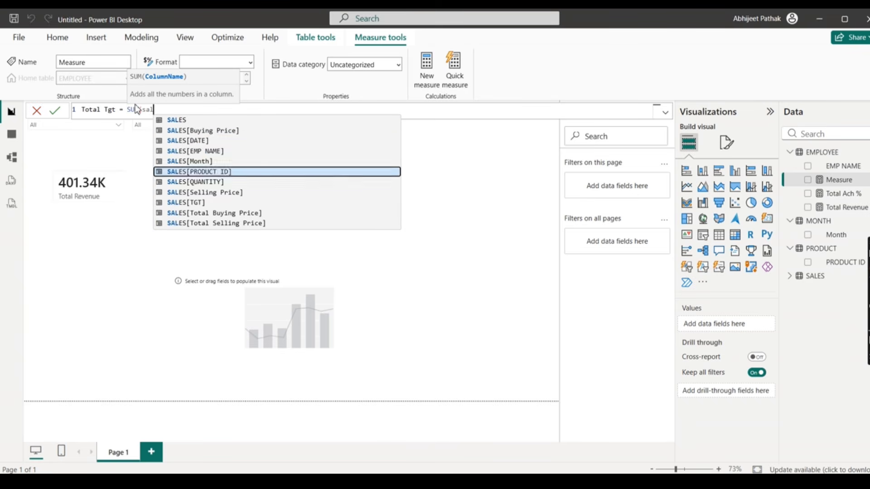
pyautogui.click(266, 203)
pyautogui.write(')')
pyautogui.press('Return')
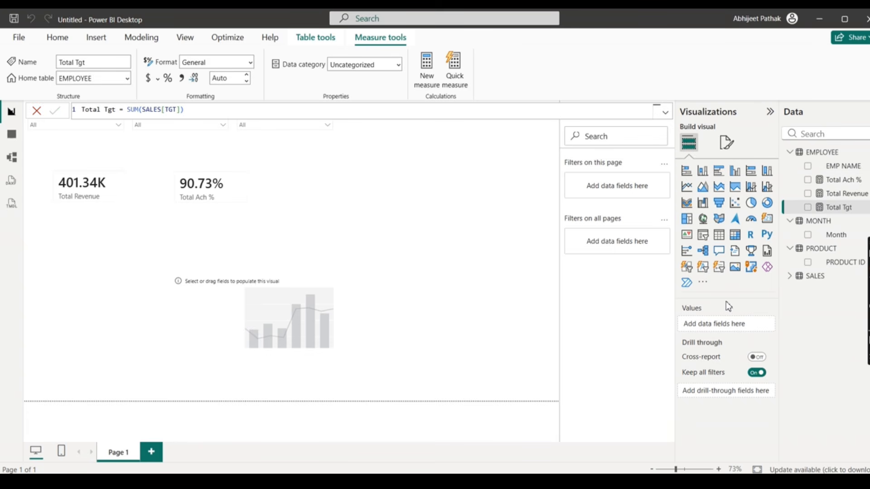
# Step: Put Month on the combo chart's X-axis and Total Tgt on its column y-axis
pyautogui.click(791, 155)
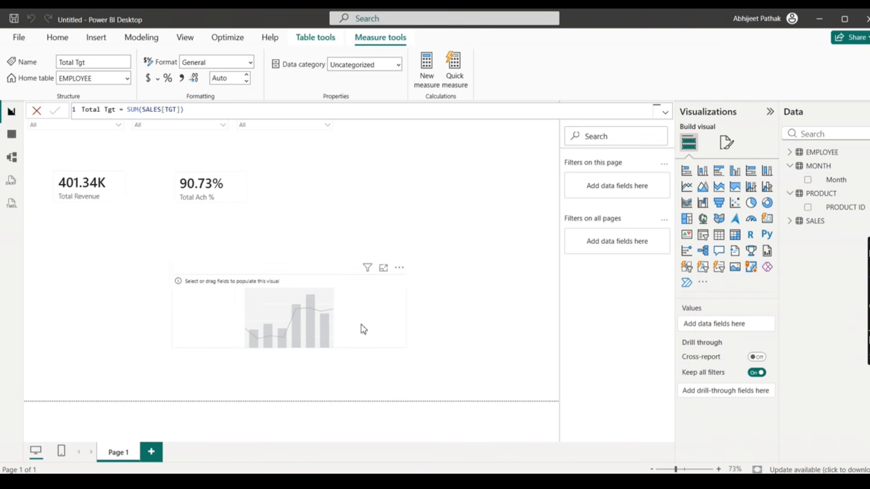
pyautogui.click(402, 345)
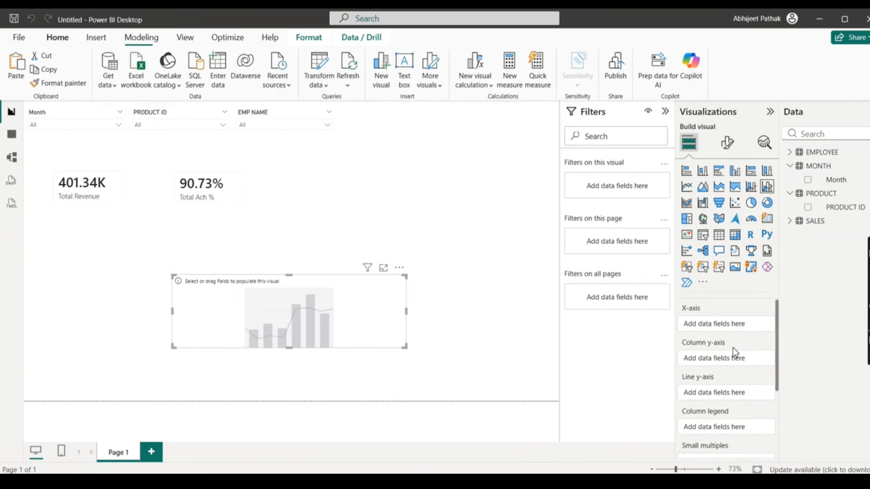
pyautogui.click(808, 180)
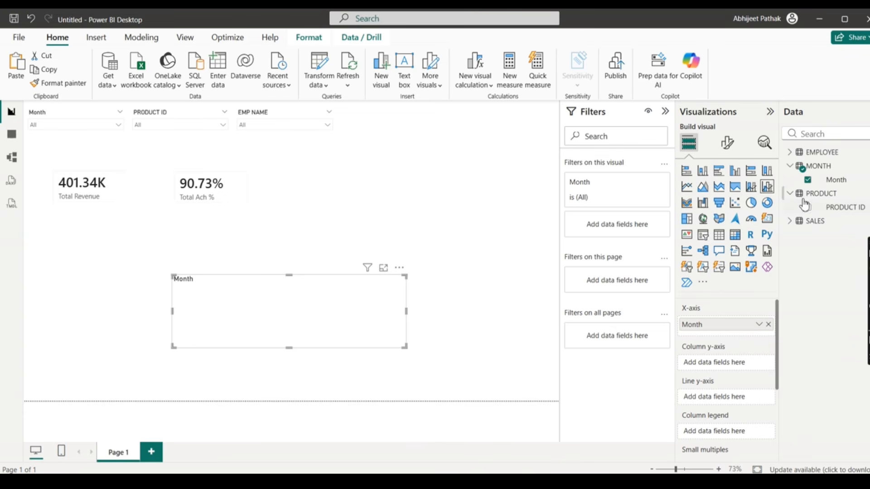
pyautogui.click(794, 154)
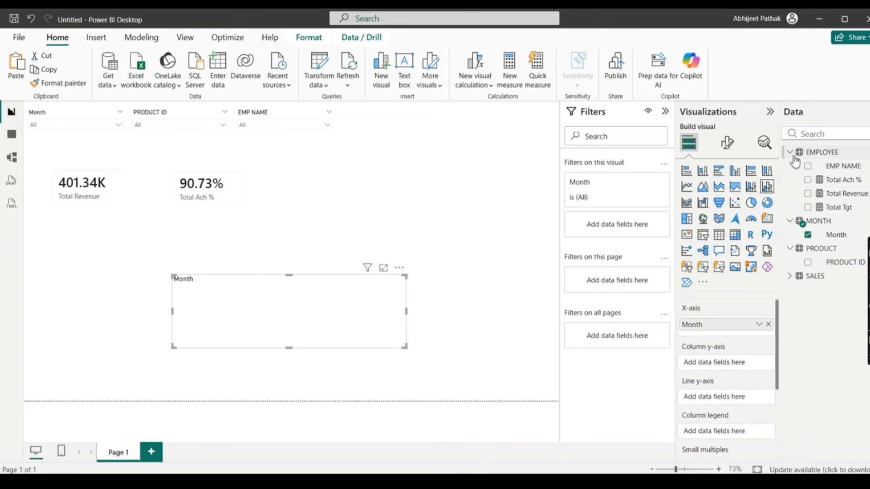
pyautogui.click(808, 208)
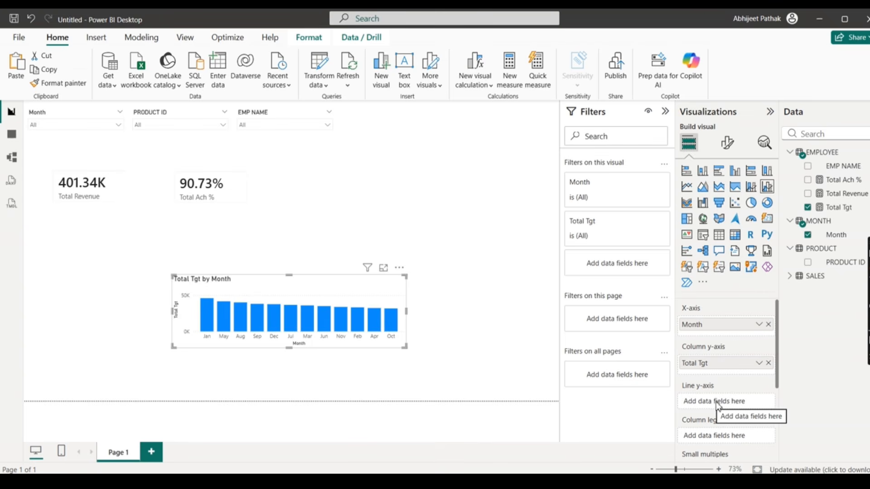
# Step: Add Total Revenue to the combo chart and assign it to the line y-axis instead of the column y-axis
pyautogui.scroll(-3, 717, 405)
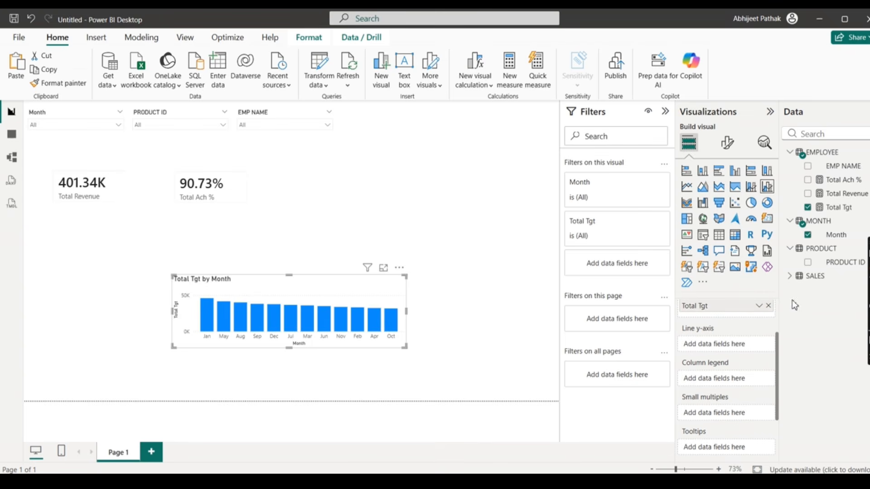
pyautogui.click(808, 194)
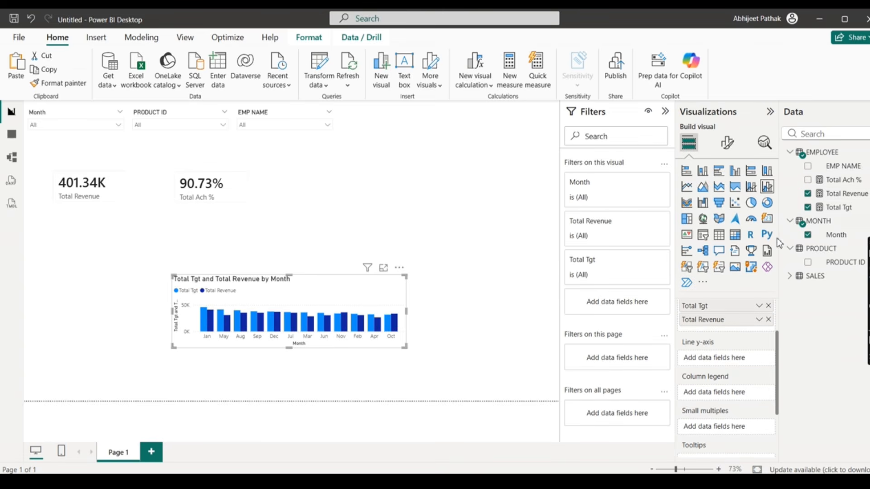
pyautogui.scroll(2, 724, 356)
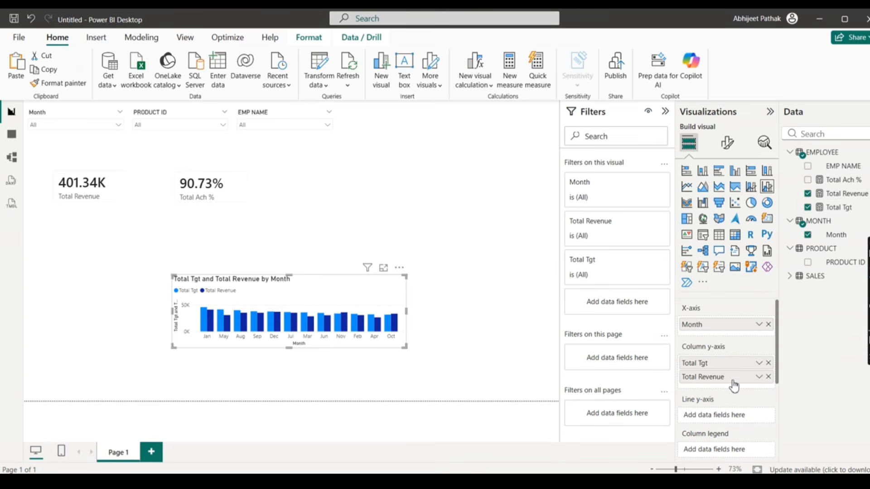
pyautogui.moveTo(746, 384); pyautogui.dragTo(744, 419)
# Step: Enlarge the Total Tgt and Total Revenue by Month chart and position it directly beneath the two cards
pyautogui.moveTo(404, 350); pyautogui.dragTo(486, 407)
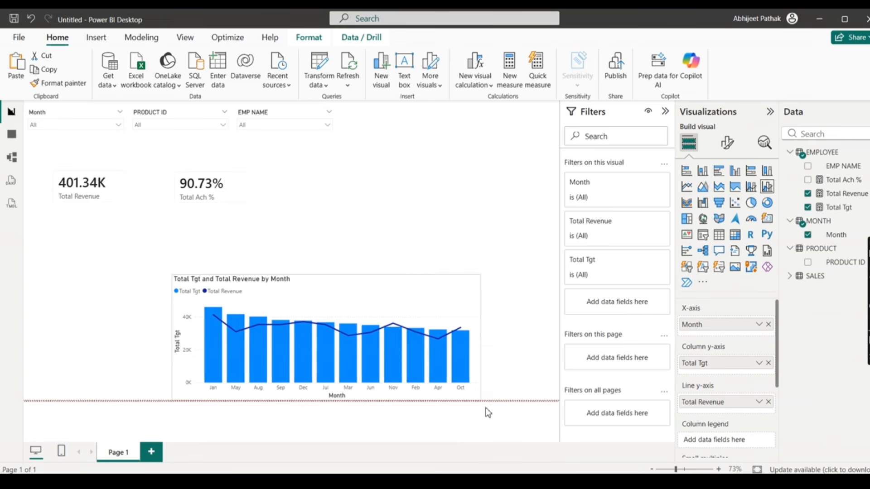
pyautogui.moveTo(377, 293); pyautogui.dragTo(387, 228)
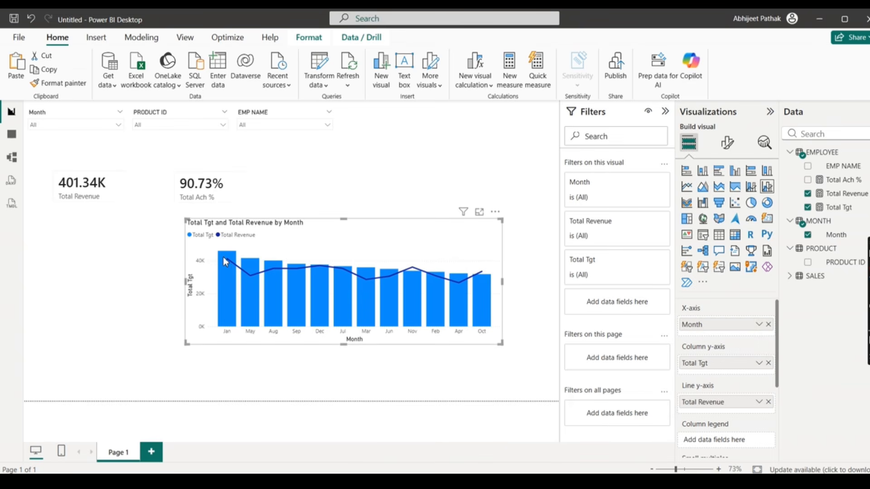
pyautogui.moveTo(230, 261)
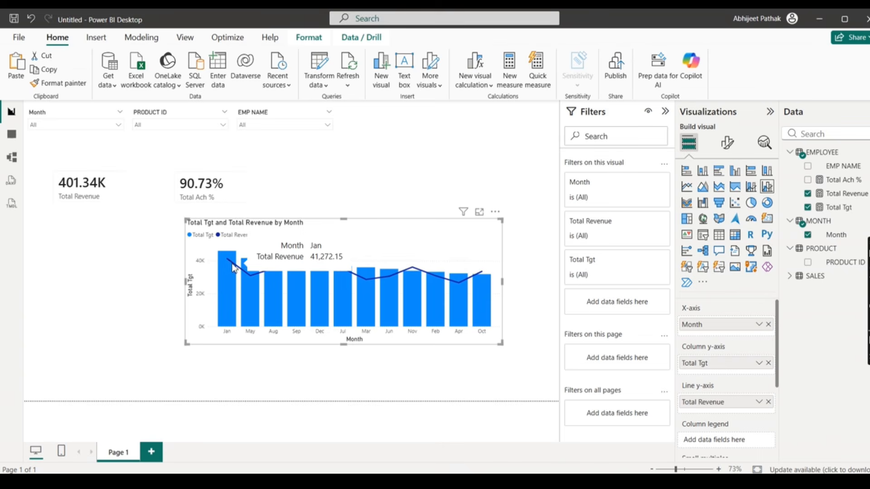
pyautogui.hotkey('ctrl', 'z')
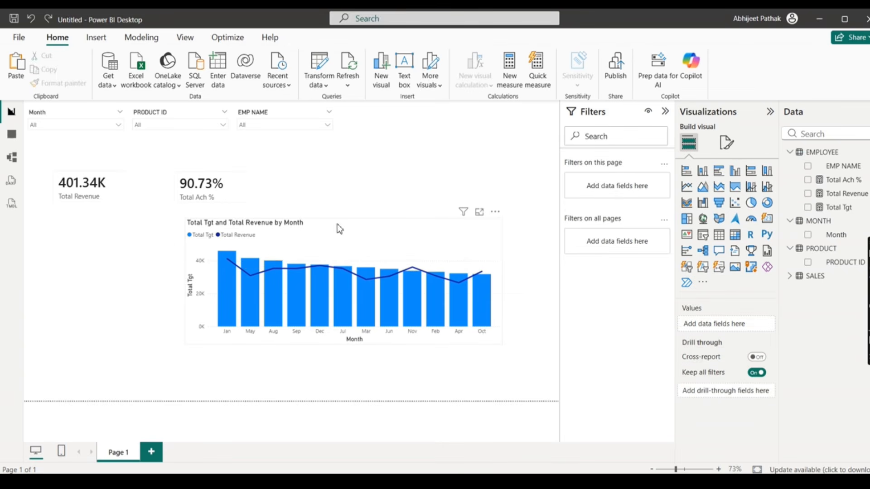
pyautogui.hotkey('ctrl', 'y')
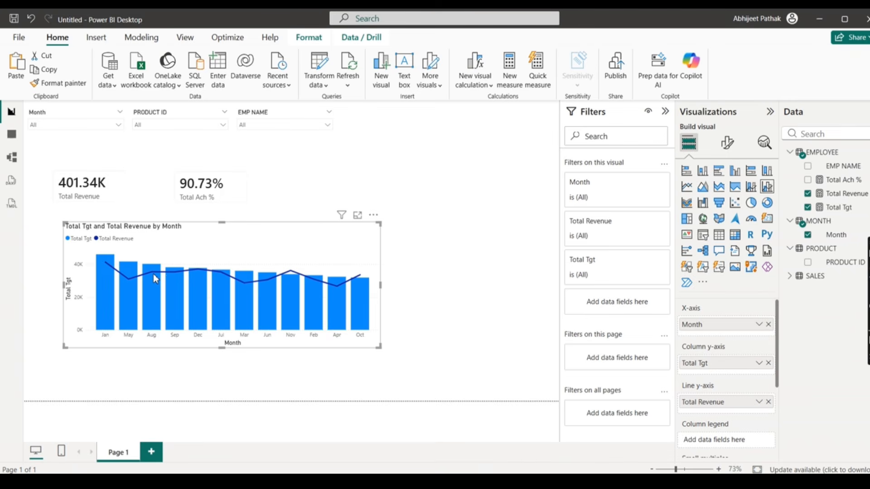
pyautogui.moveTo(156, 279)
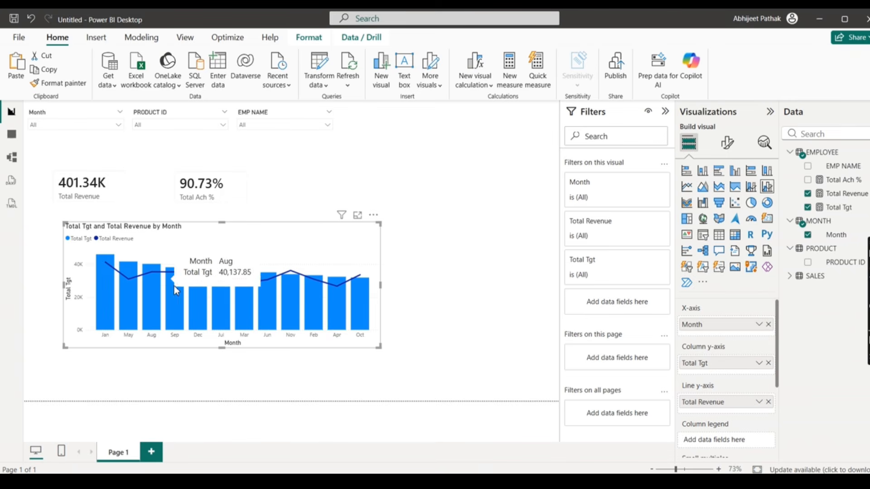